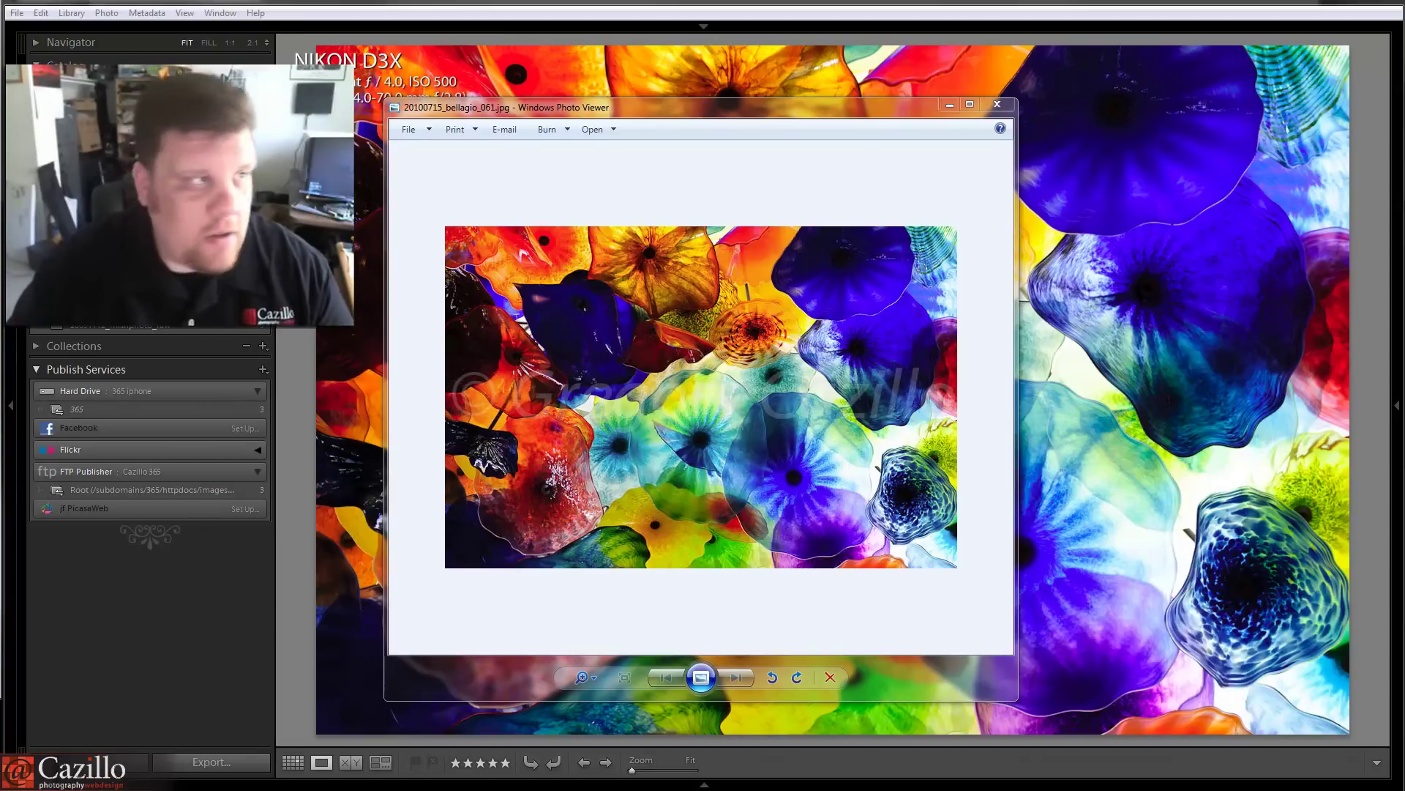
Bring Chrome forward, go back to the Flickr photostream and open the Kennedy Covered Bridge photo.
key("alt+Tab")
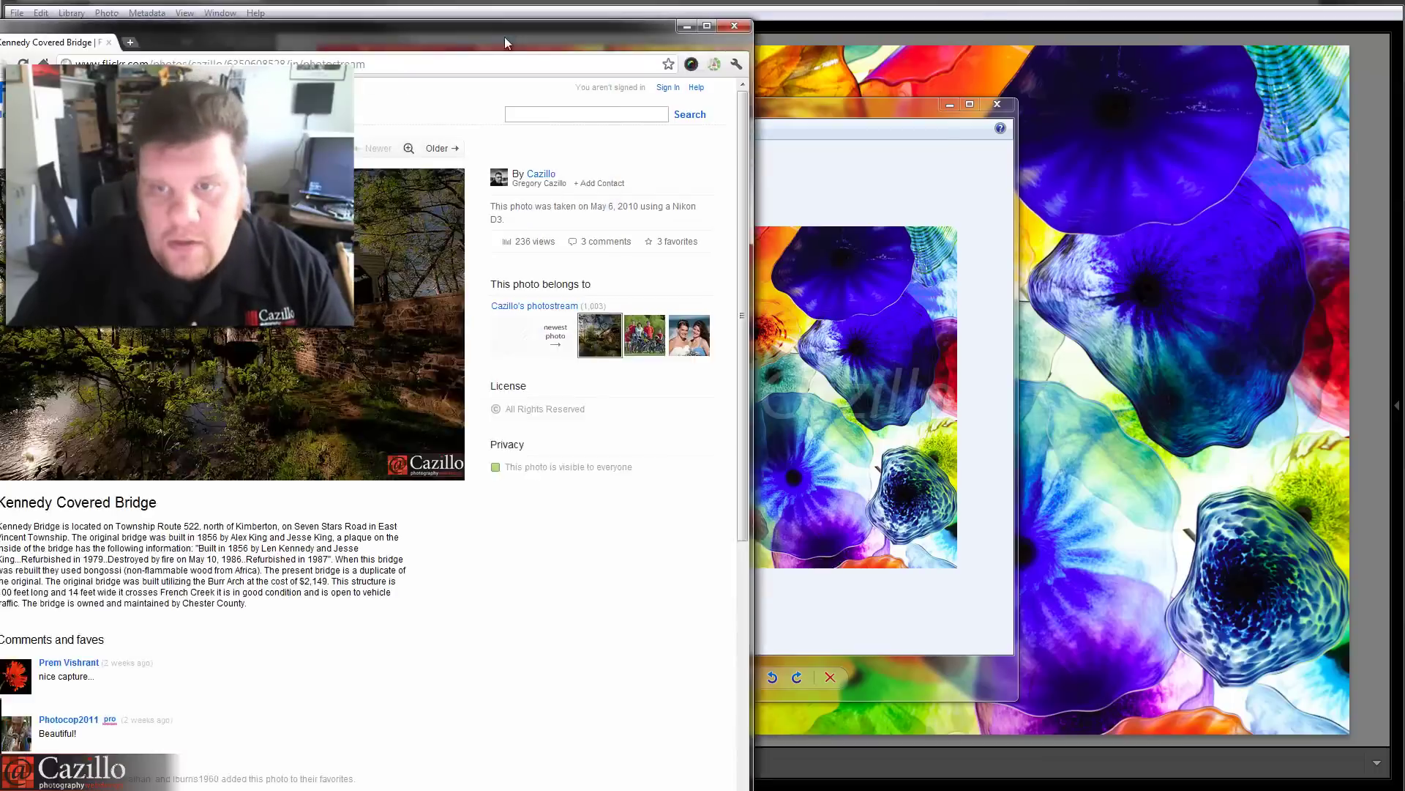
left_click_drag(503, 37, 829, 77)
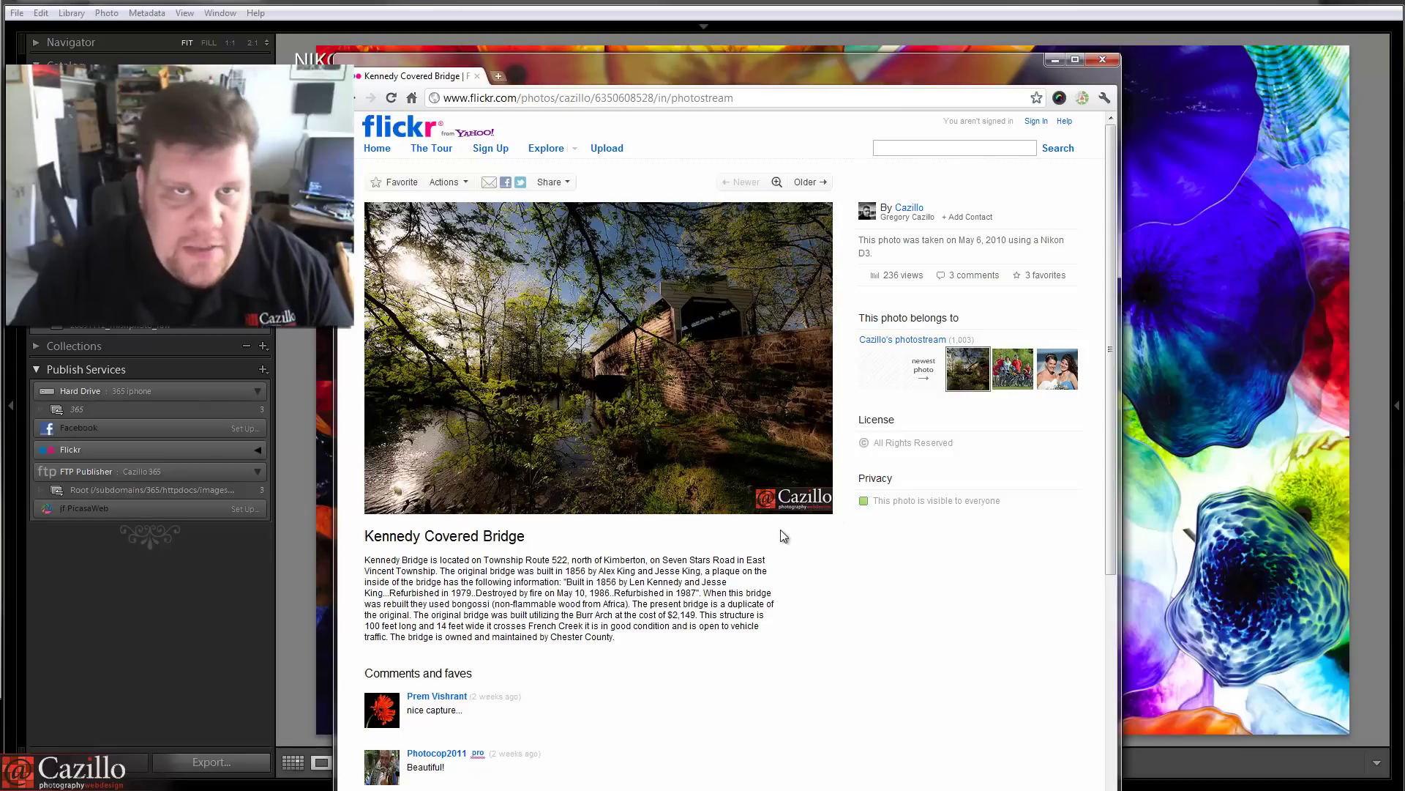
left_click(356, 98)
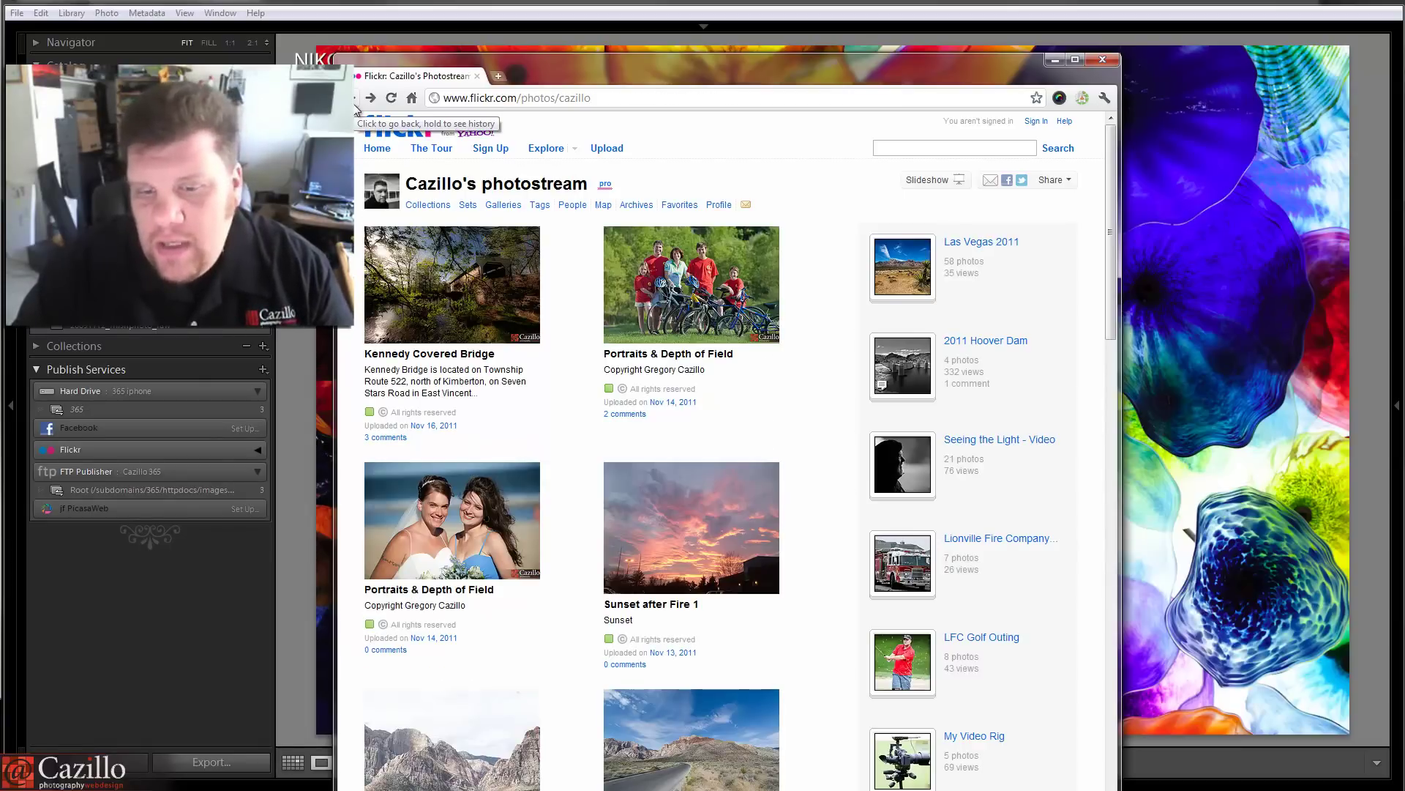
left_click_drag(598, 85, 598, 81)
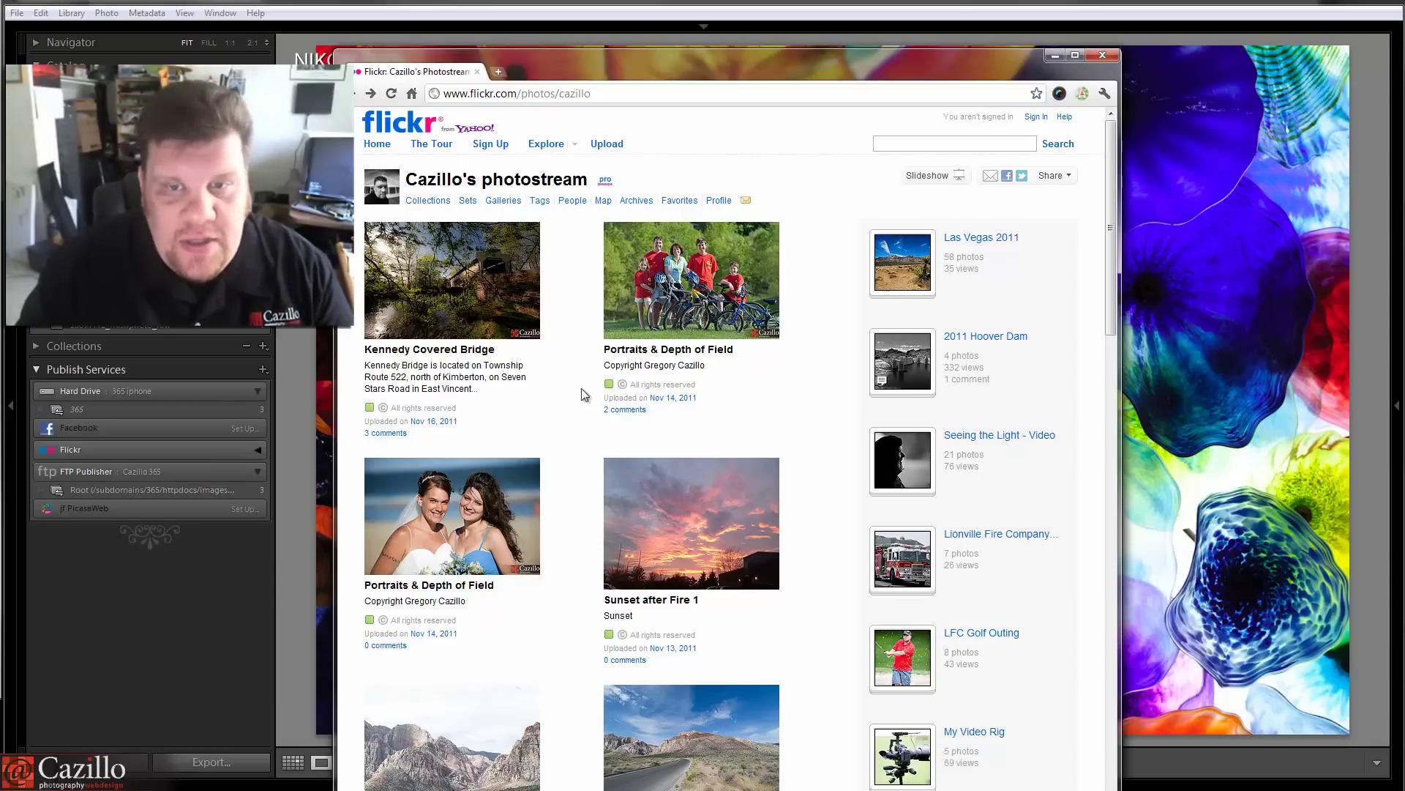
left_click(500, 297)
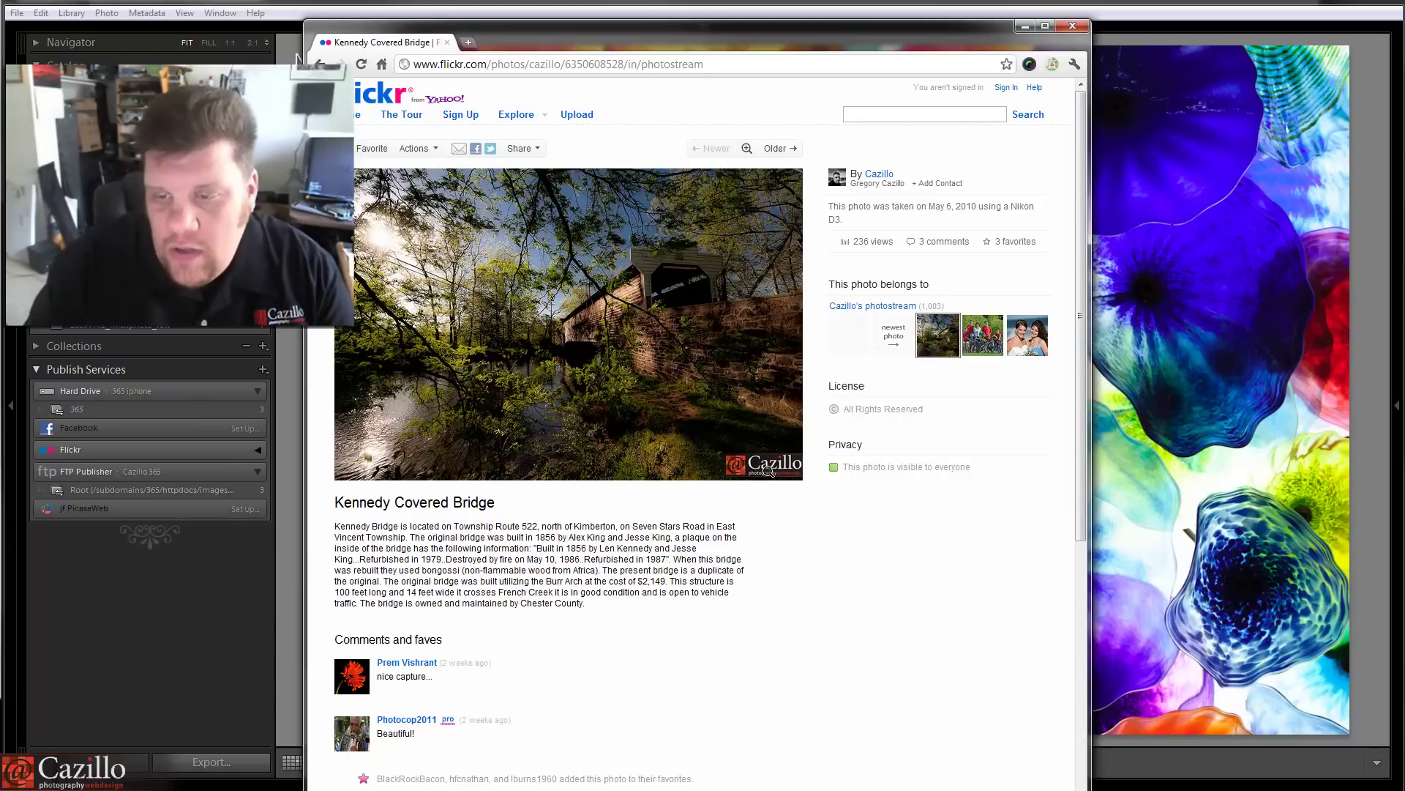
View the Kennedy Covered Bridge photo enlarged, minimize Chrome and Photo Viewer, and return to Lightroom.
left_click(770, 472)
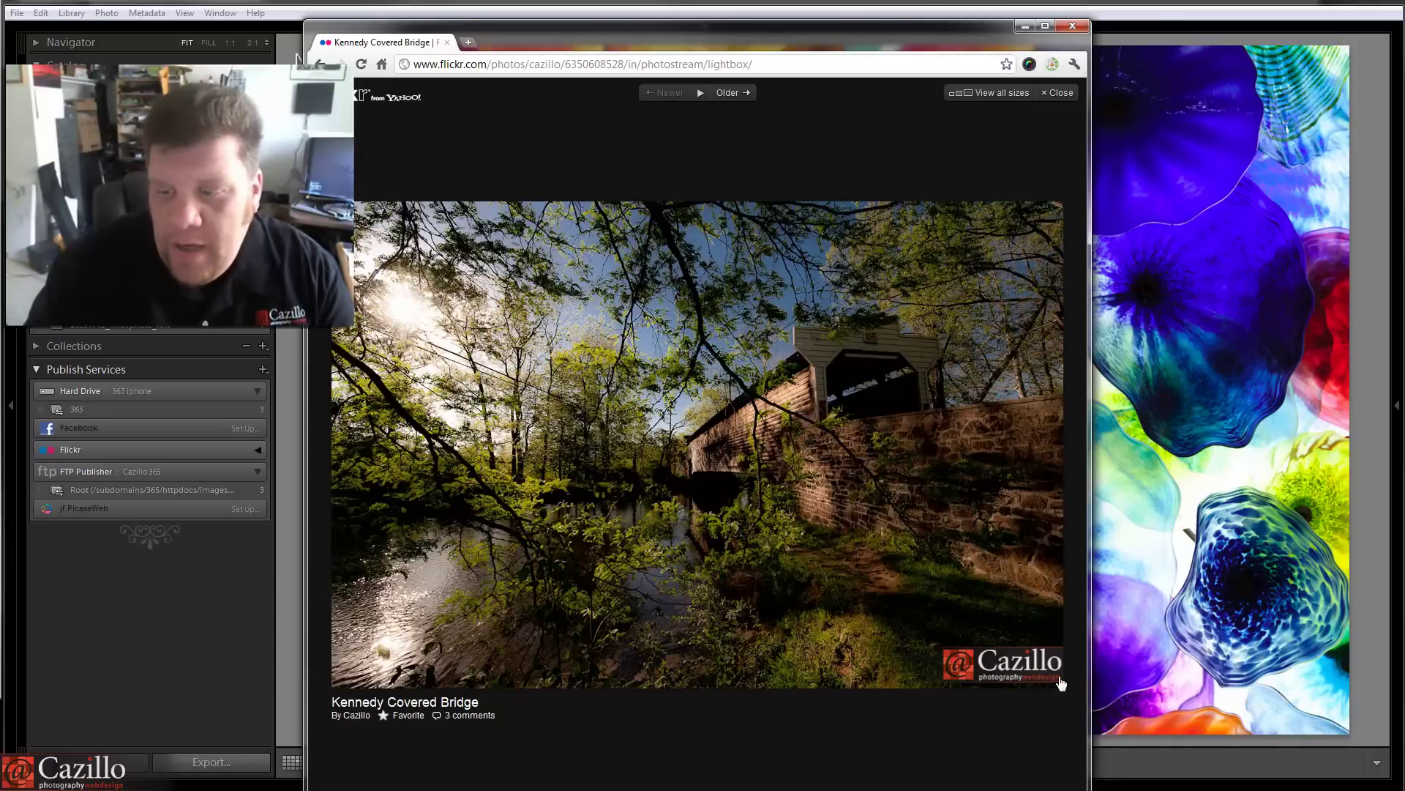
left_click(1072, 26)
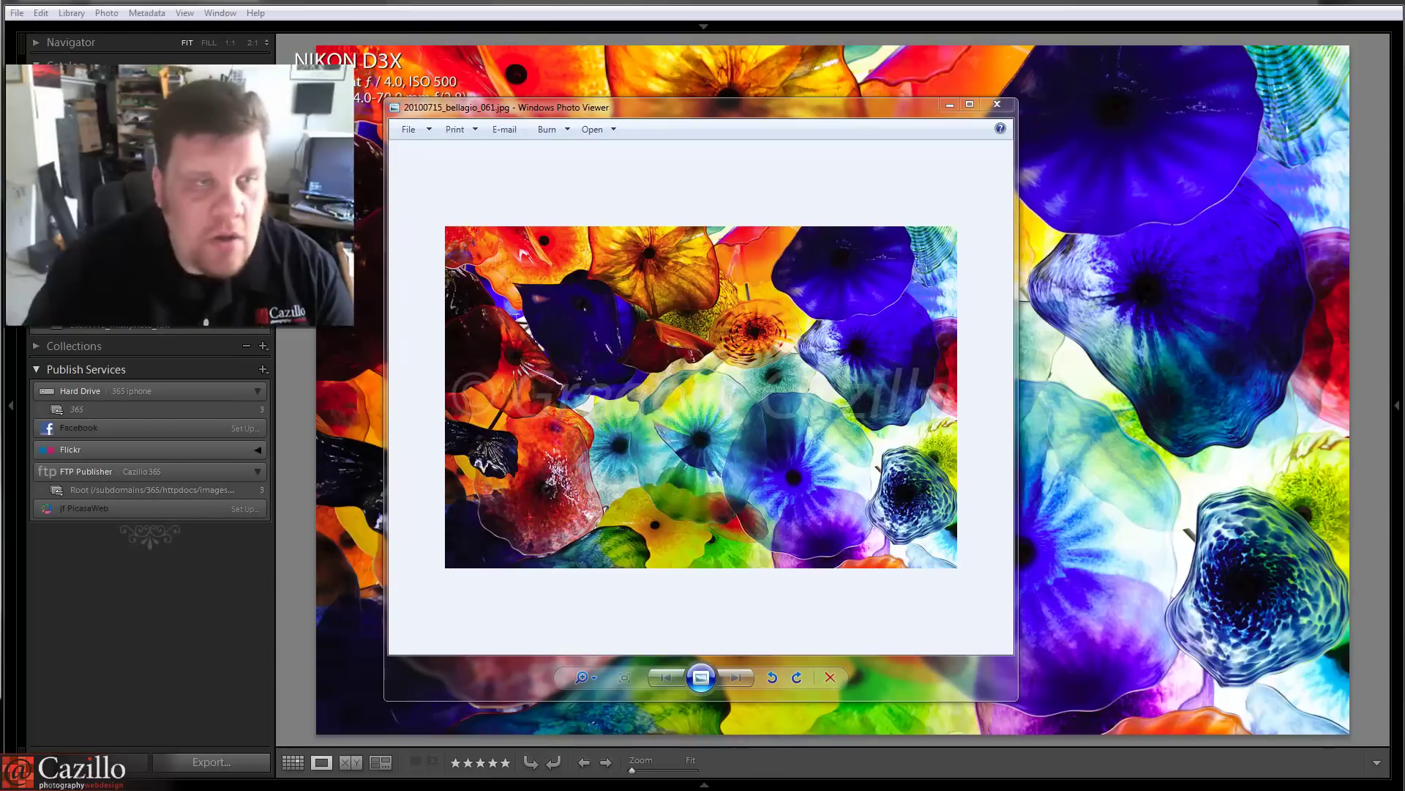
left_click(950, 104)
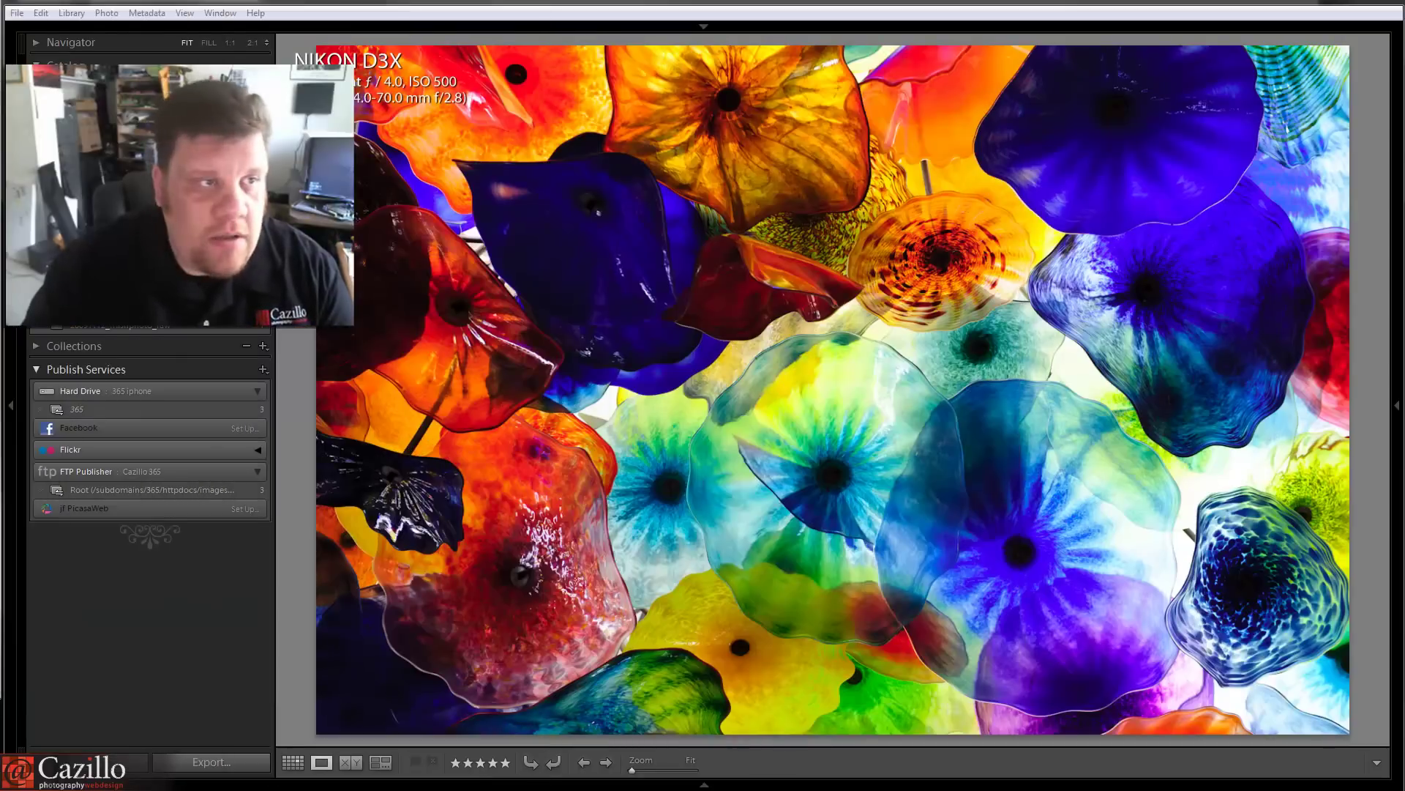
key("alt+Tab")
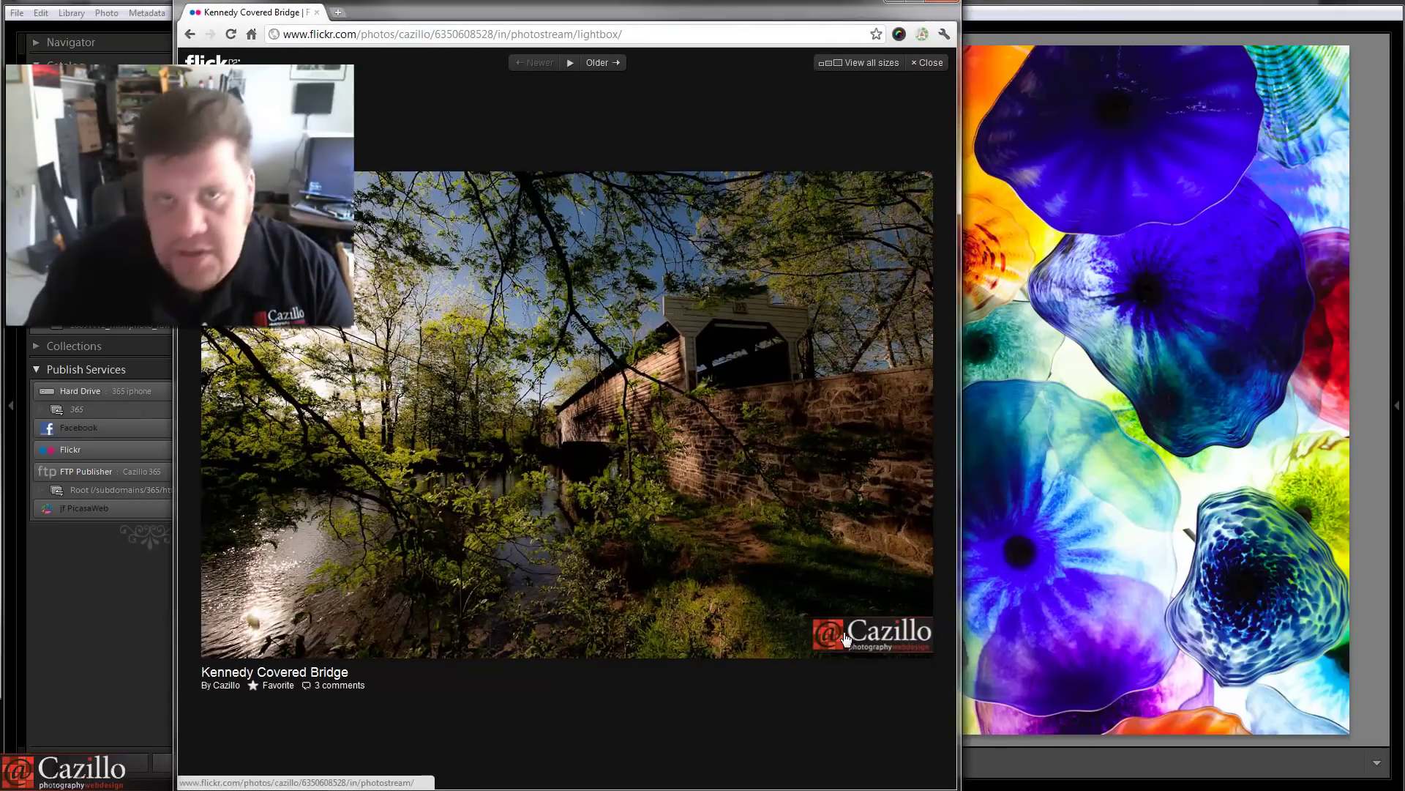
key("alt+Tab")
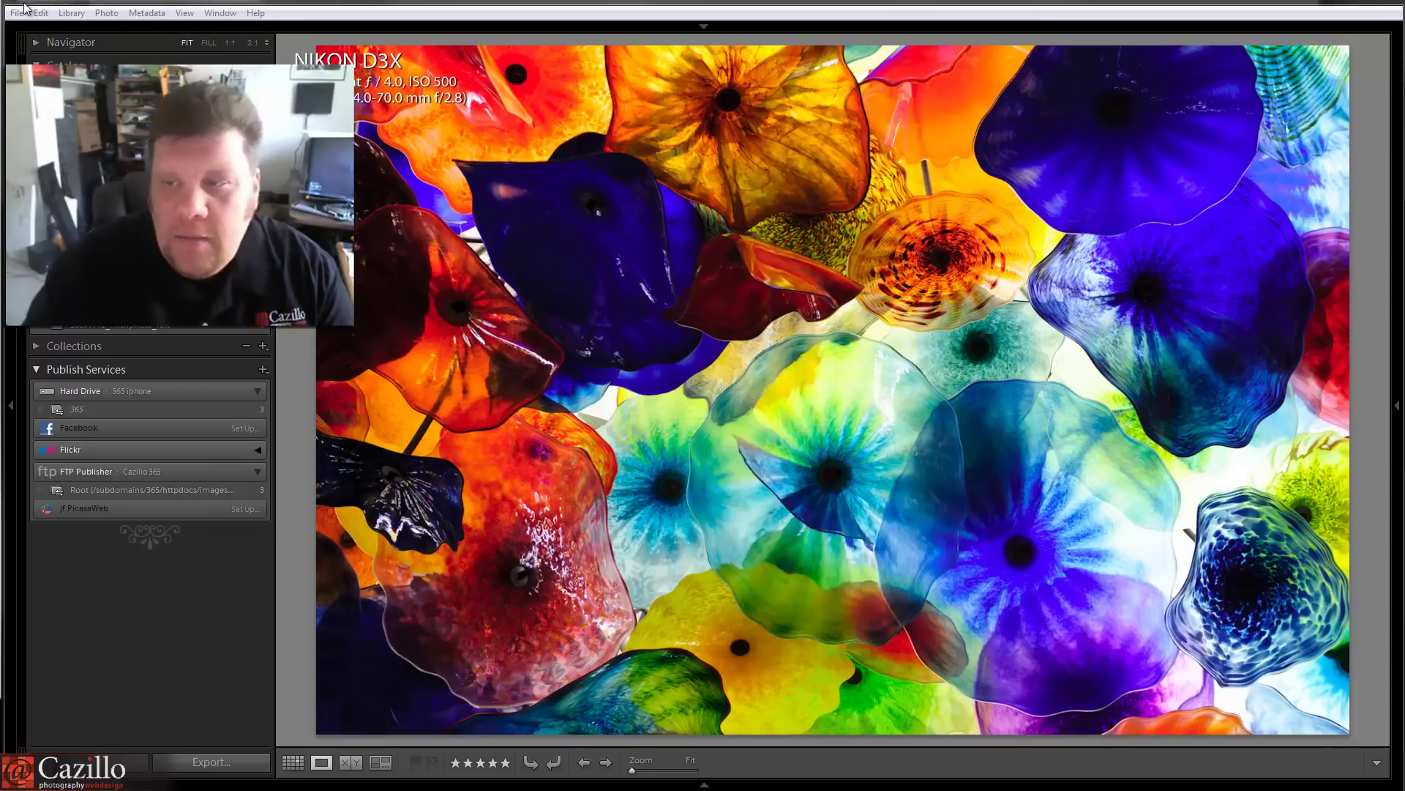
Open File > Export for the glass-flower photo and drop down the Watermark list.
left_click(18, 13)
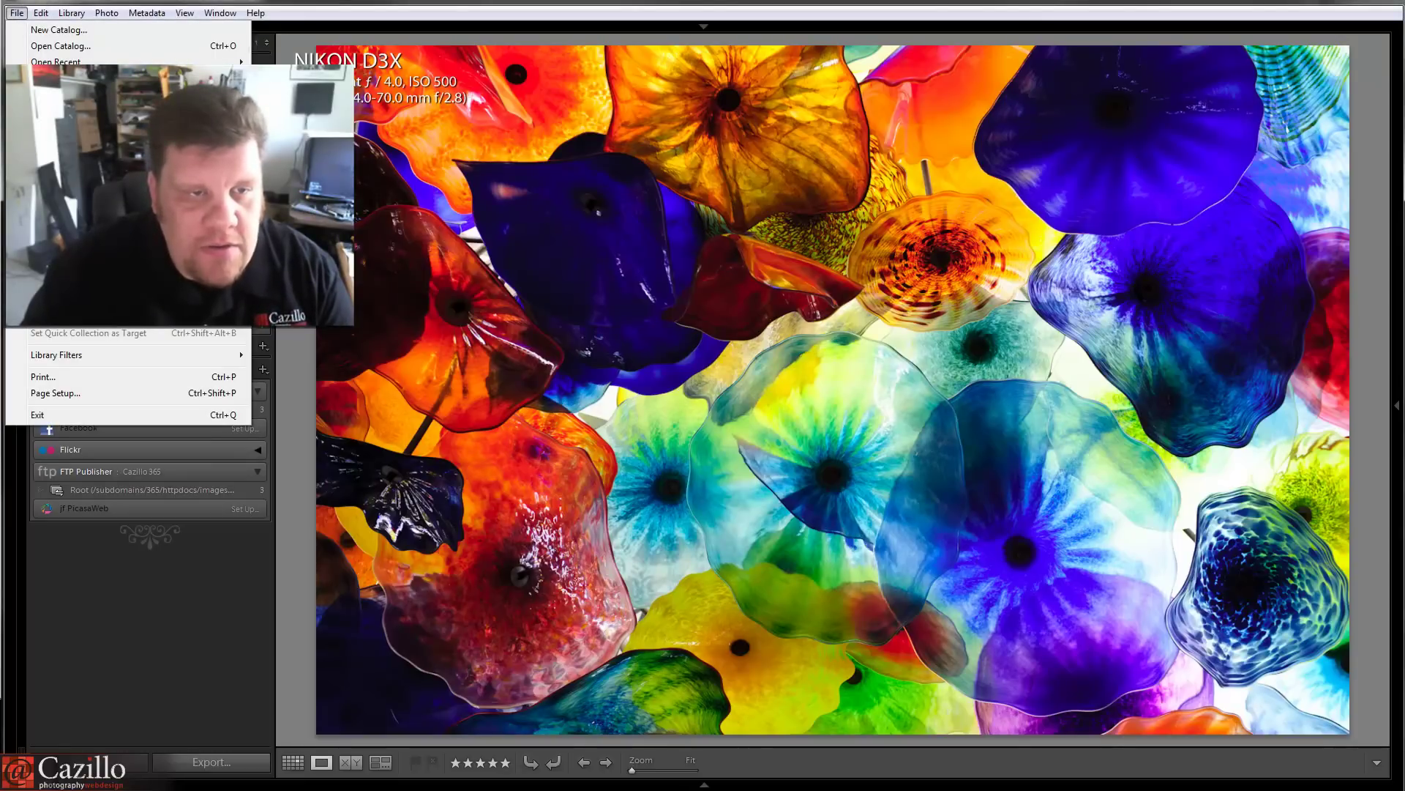
left_click(59, 176)
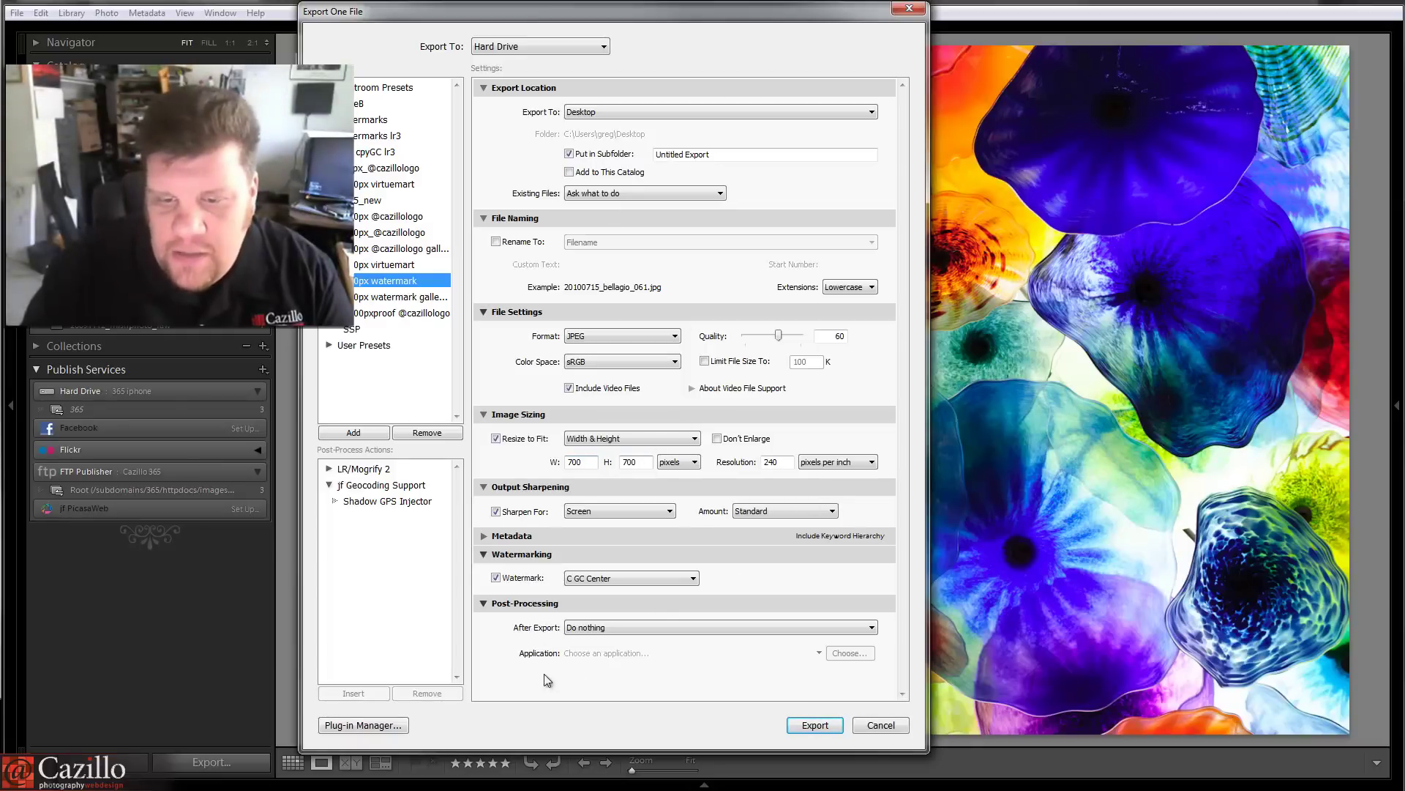
left_click(583, 580)
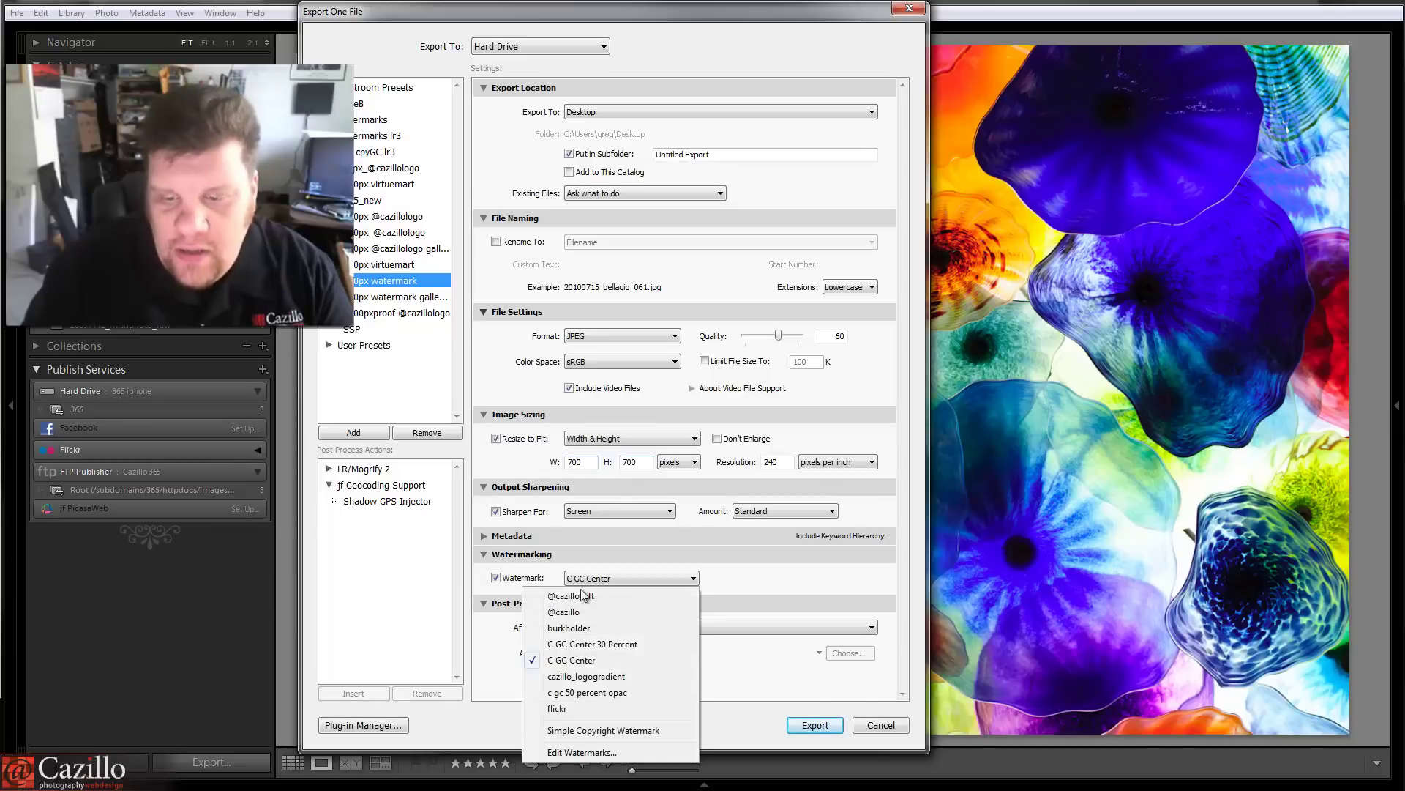
Open Edit Watermarks on the C GC Center preset and select its copyright text.
left_click(581, 752)
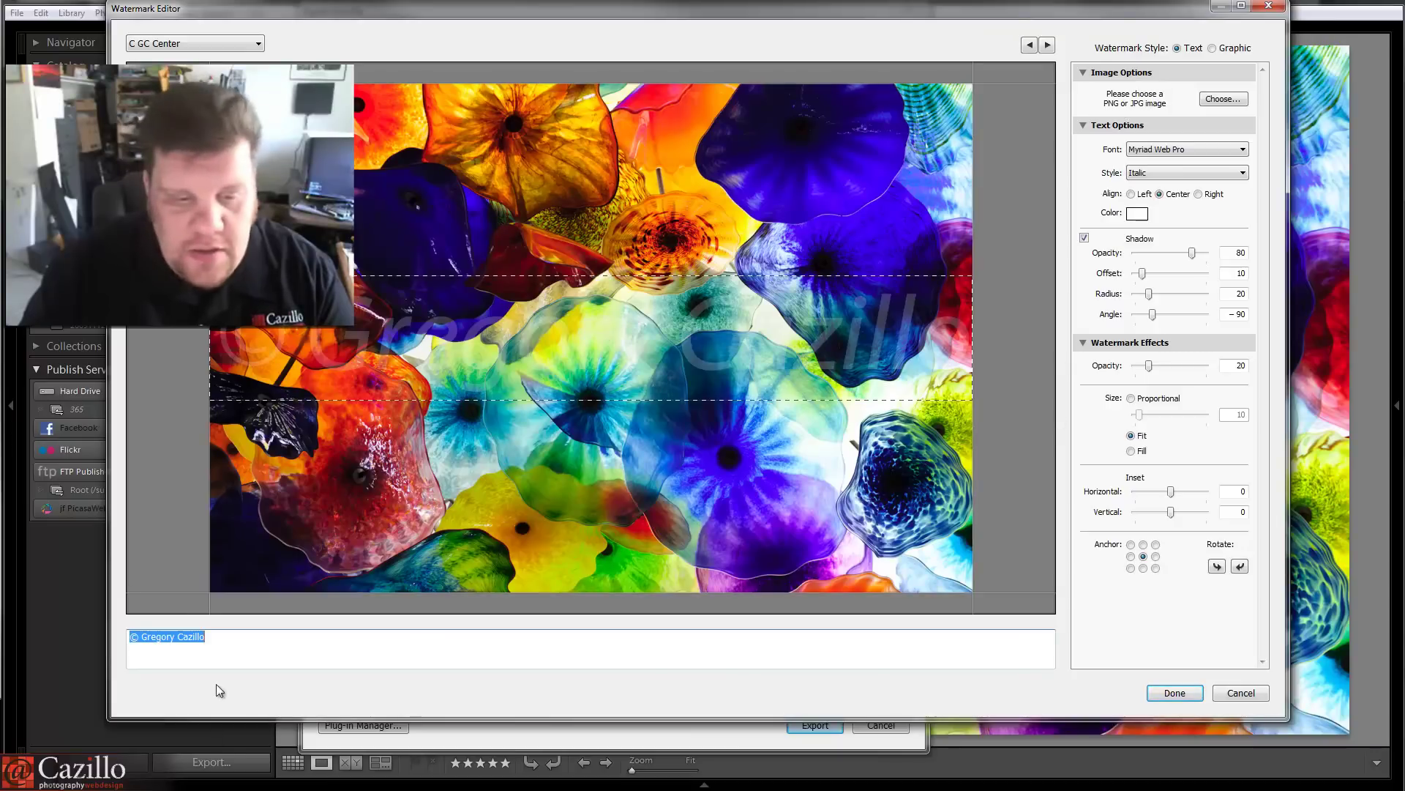
left_click(195, 645)
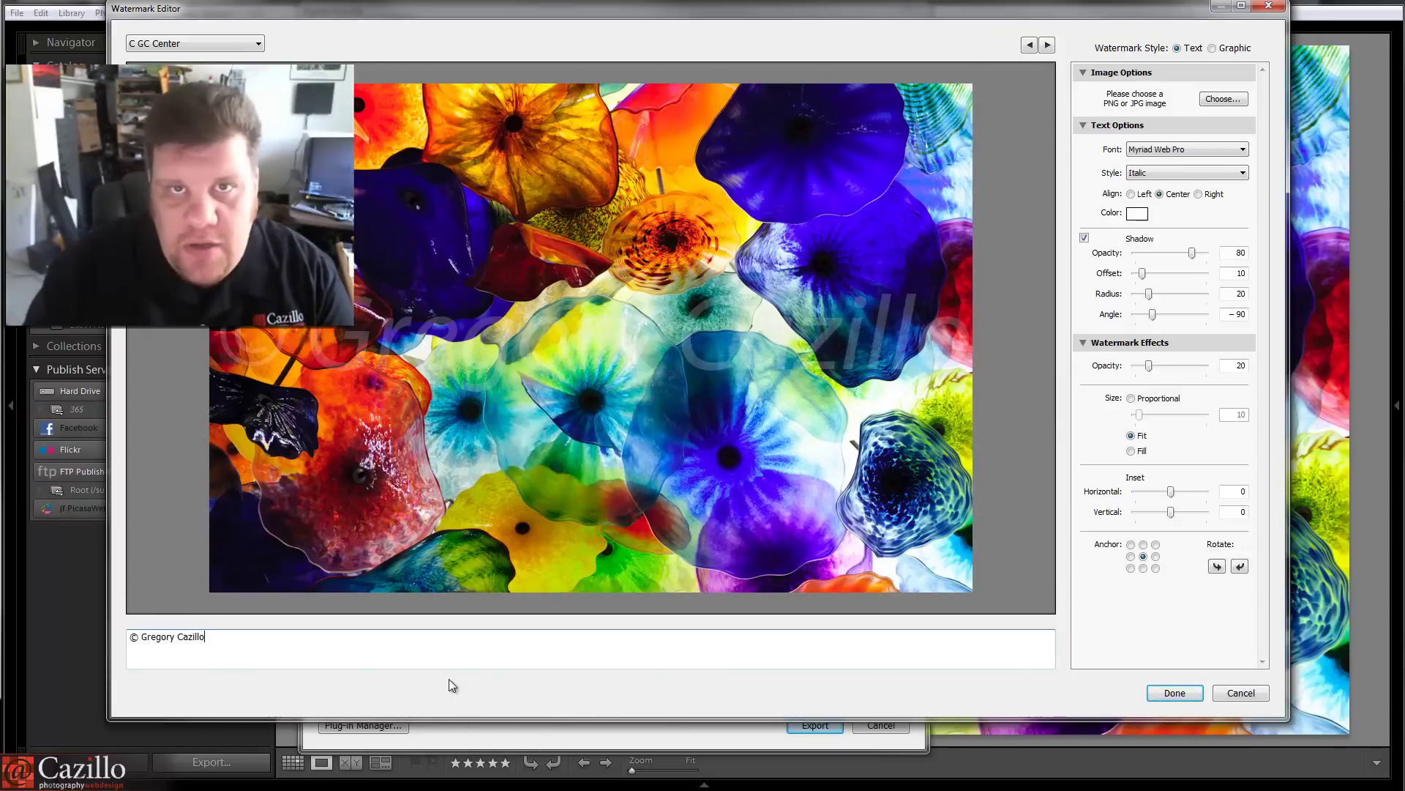
key("ctrl+a")
left_click(226, 634)
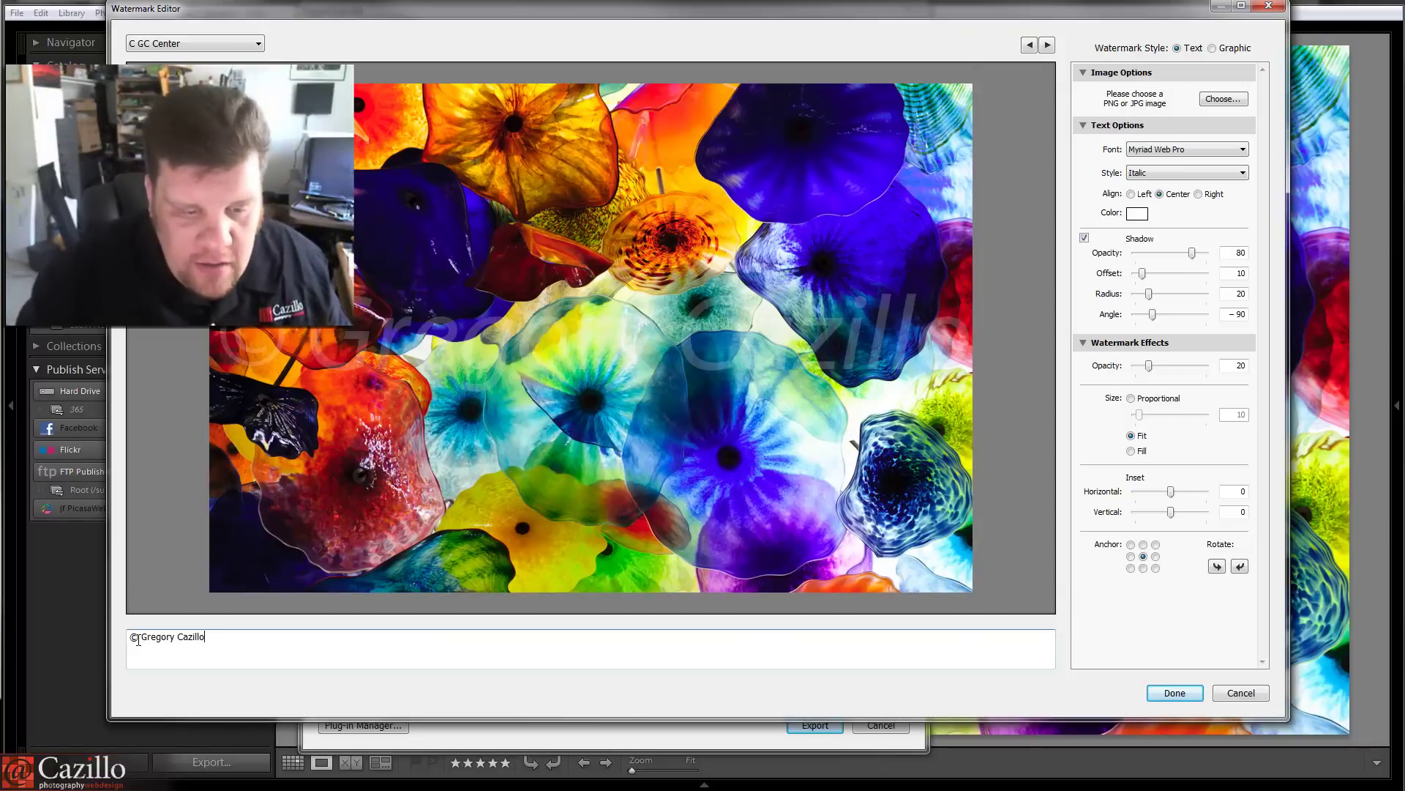
Edit the C GC Center watermark text, entering © symbols with Alt codes.
left_click_drag(139, 637, 130, 639)
left_click(235, 650)
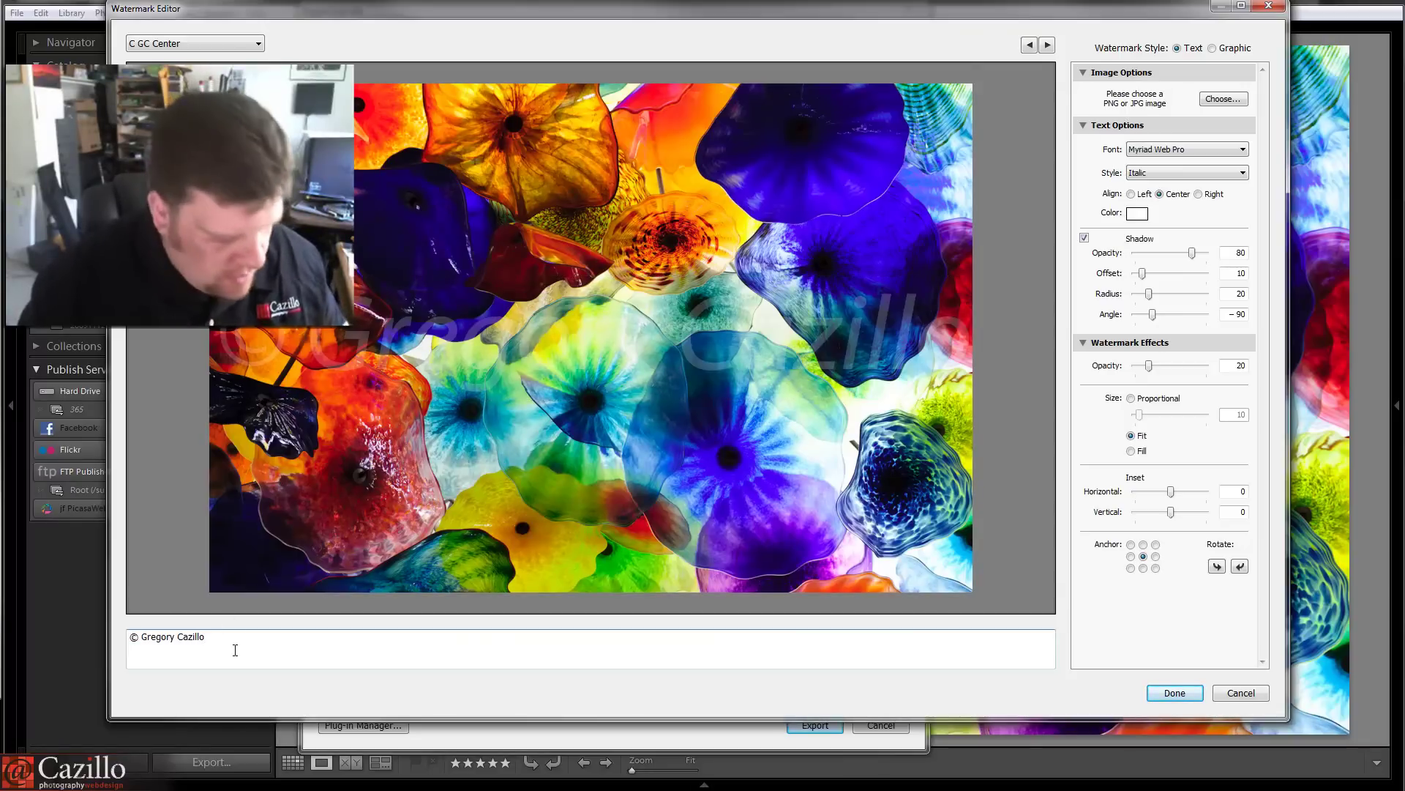
key("alt")
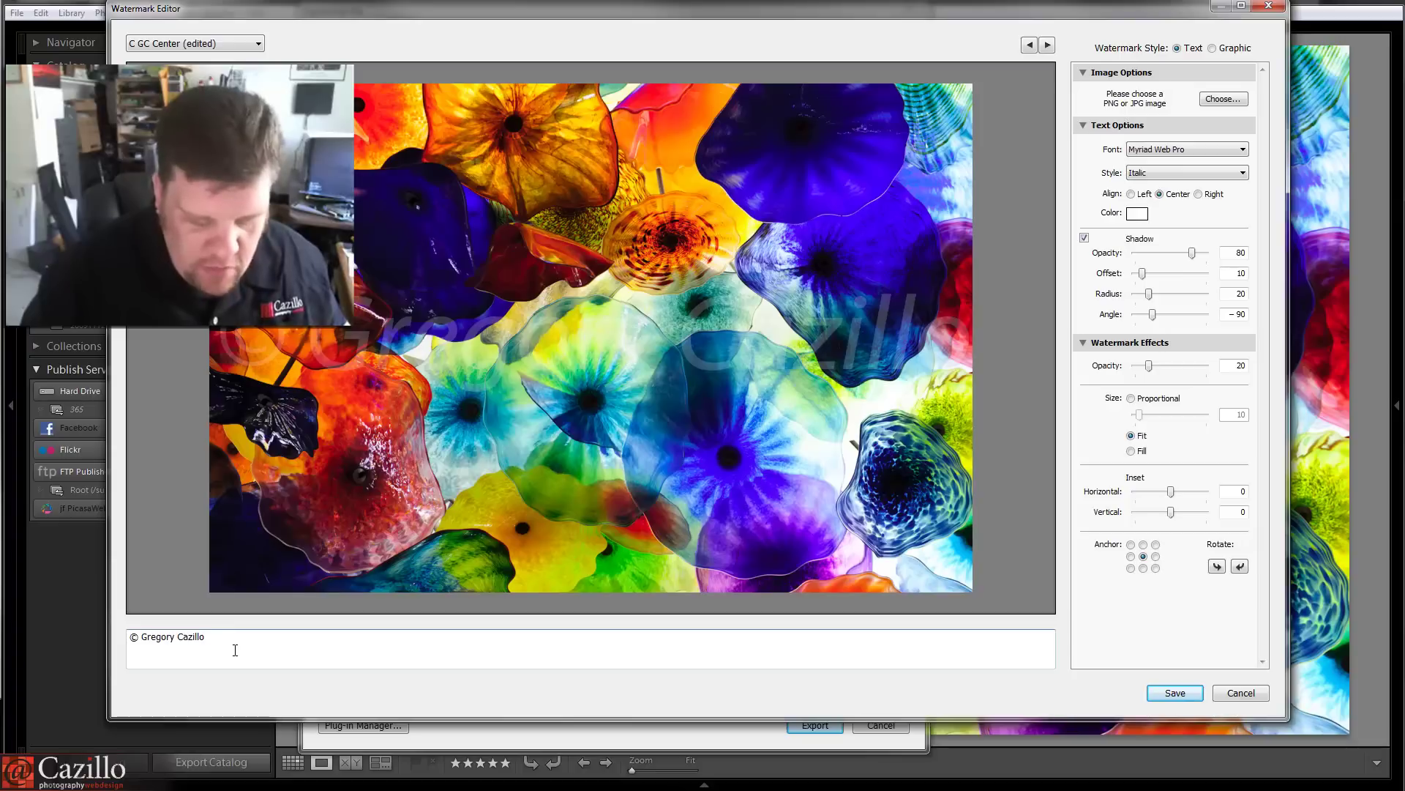
type("©")
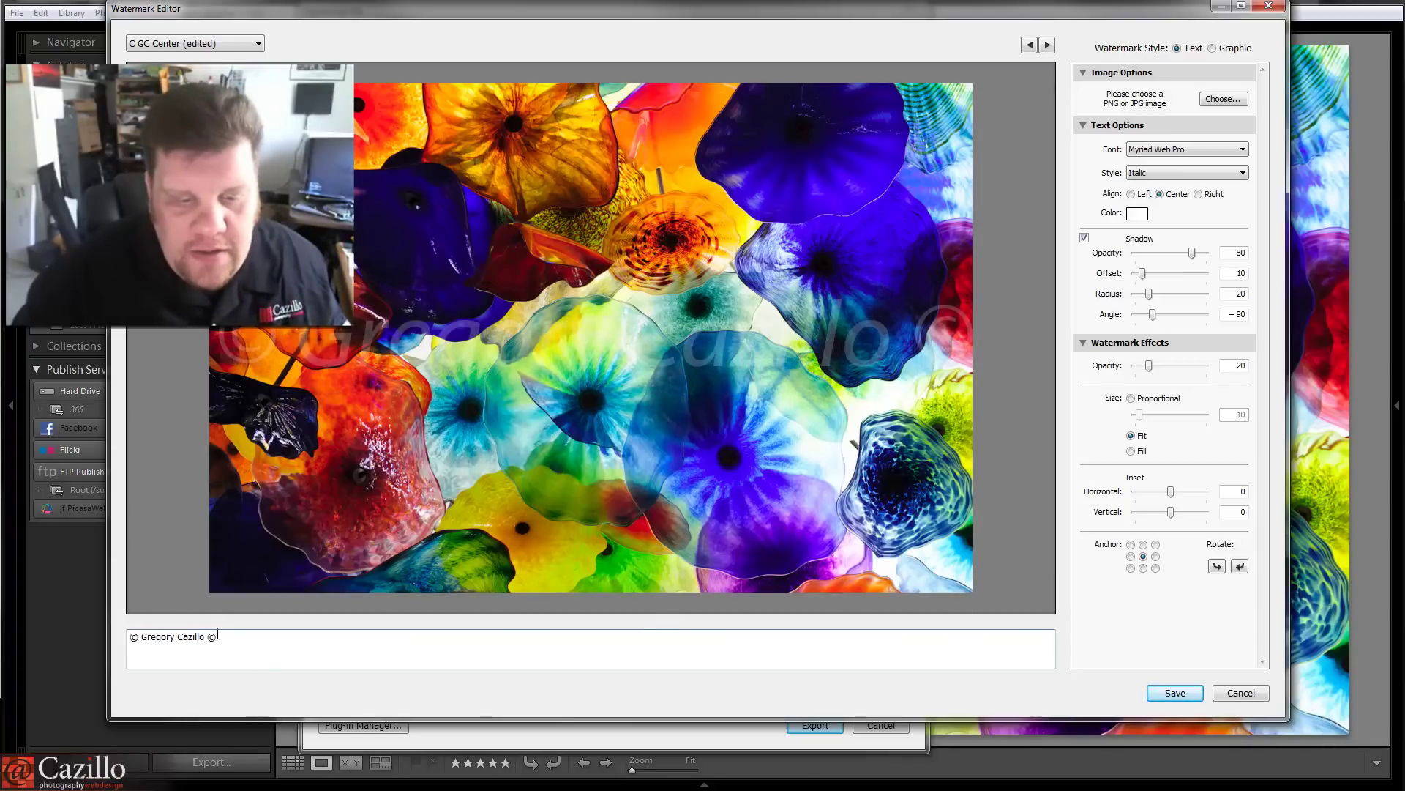
key("alt")
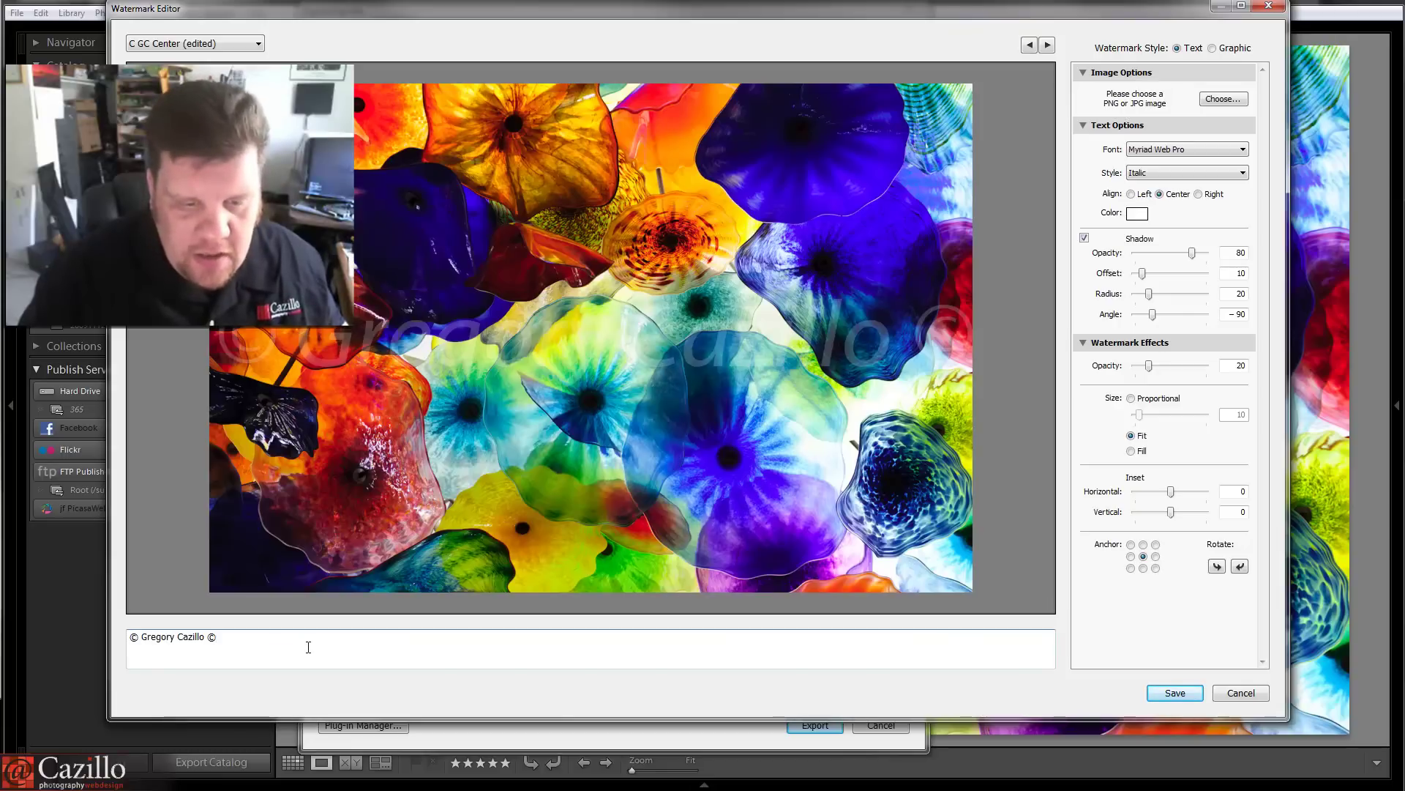
type("©")
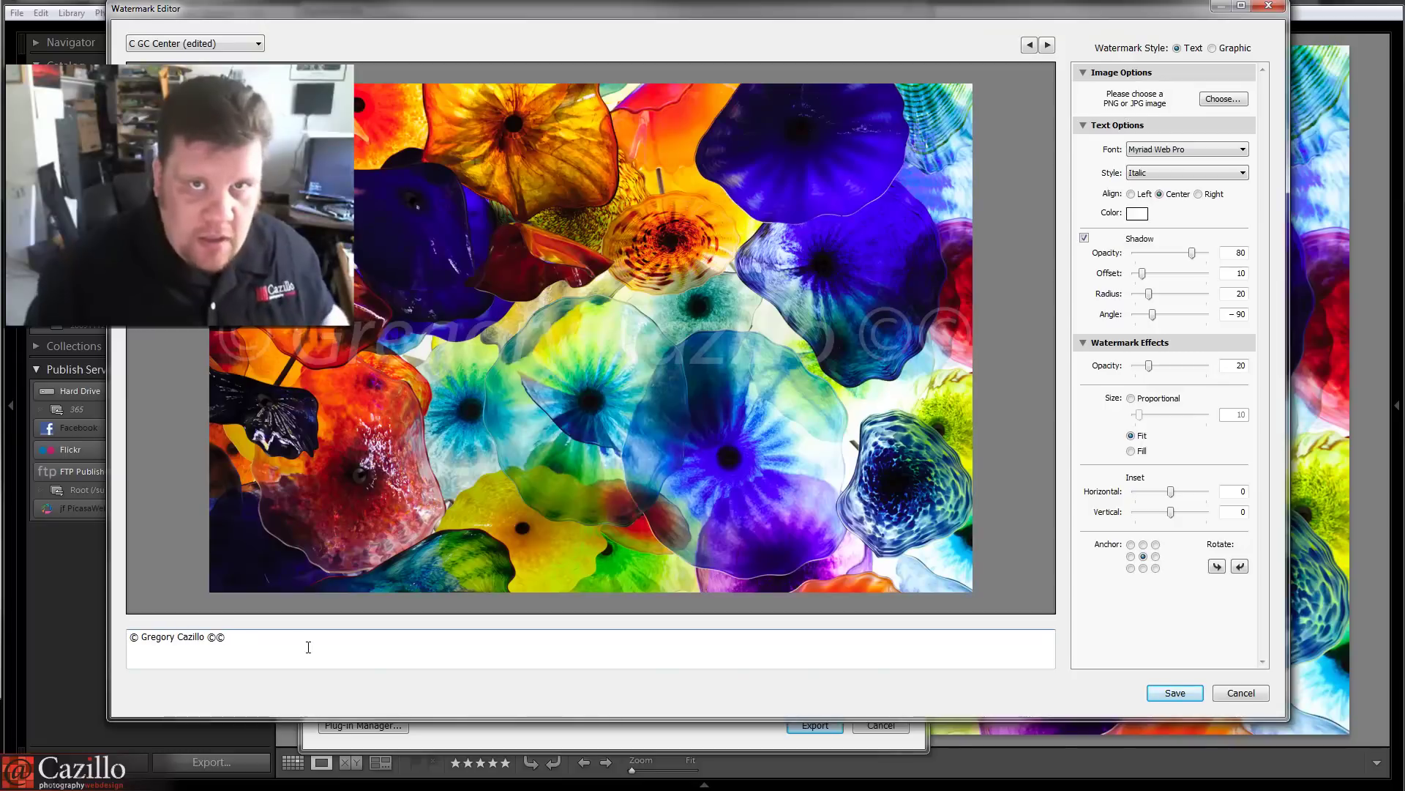
key("alt")
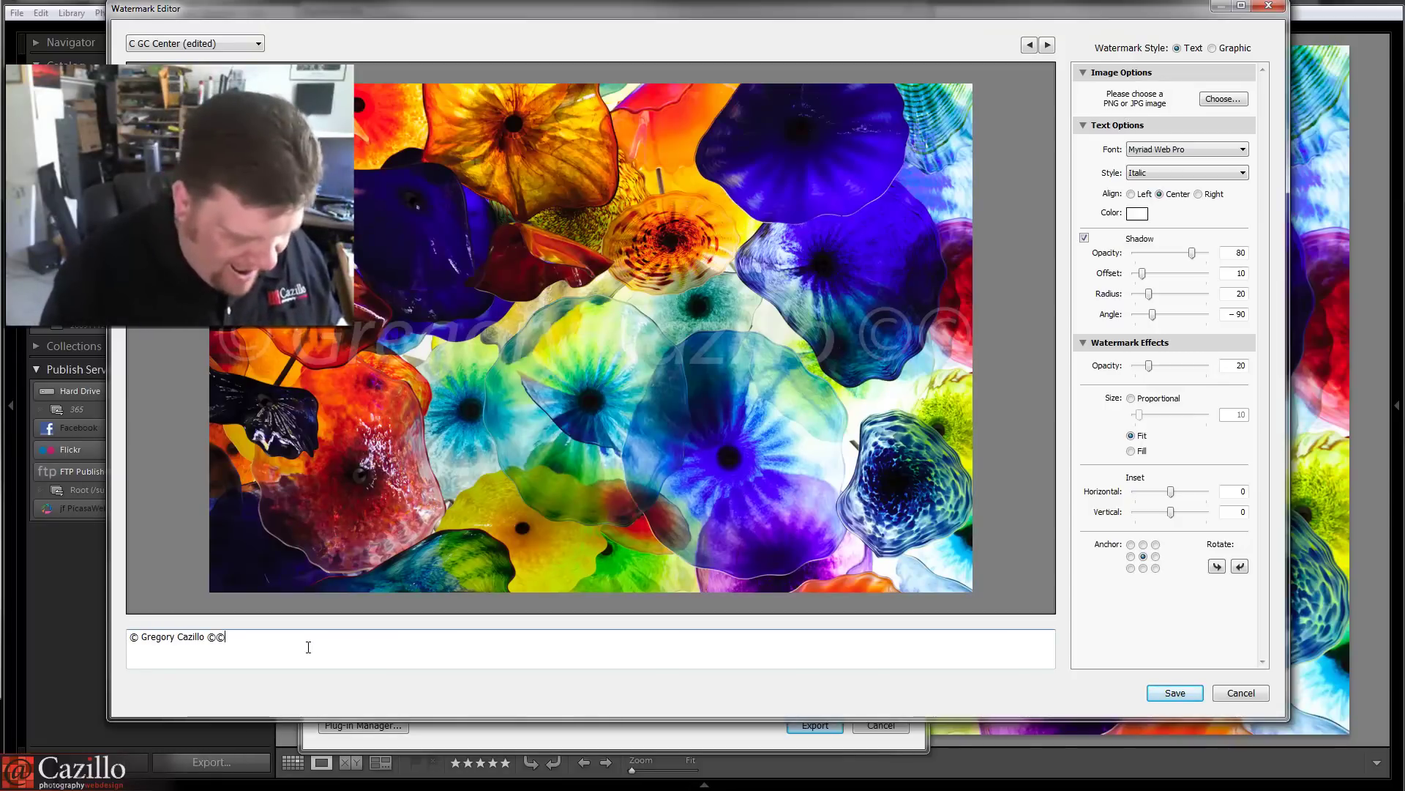
key("alt")
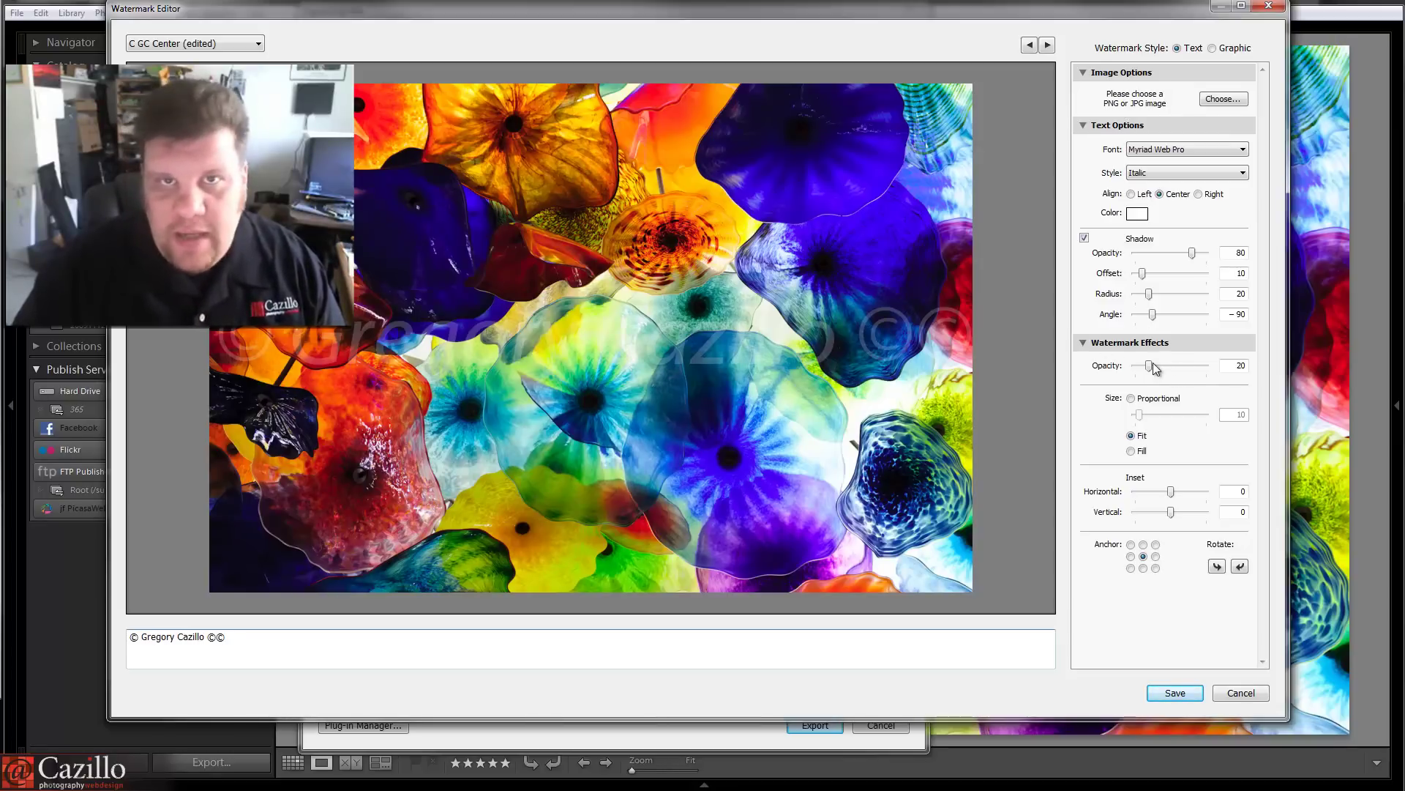
Adjust the Opacity slider until the watermark opacity reads 27.
mouse_move(1150, 365)
left_mouse_down()
mouse_move(1215, 367)
mouse_move(1159, 372)
left_mouse_up()
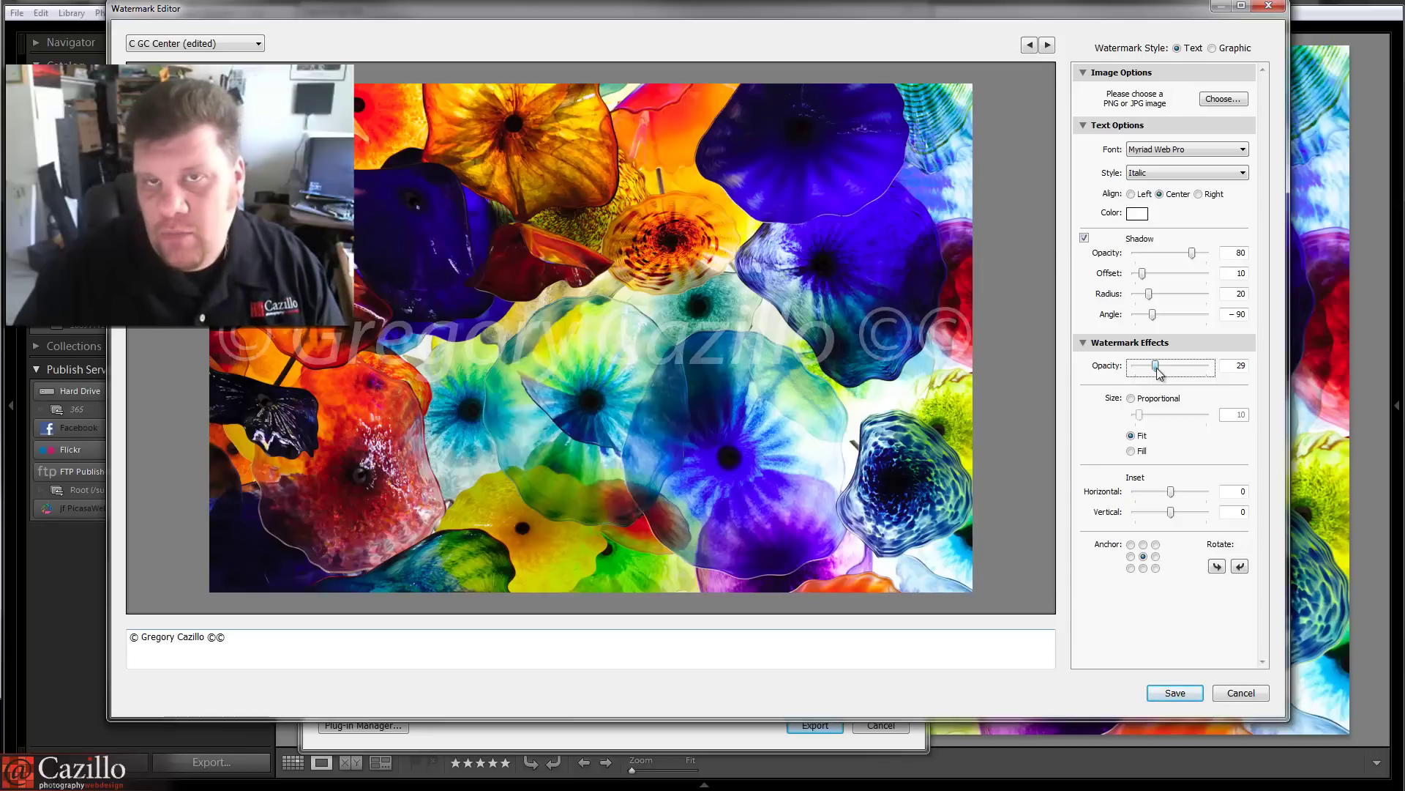
left_click_drag(1159, 372, 1158, 372)
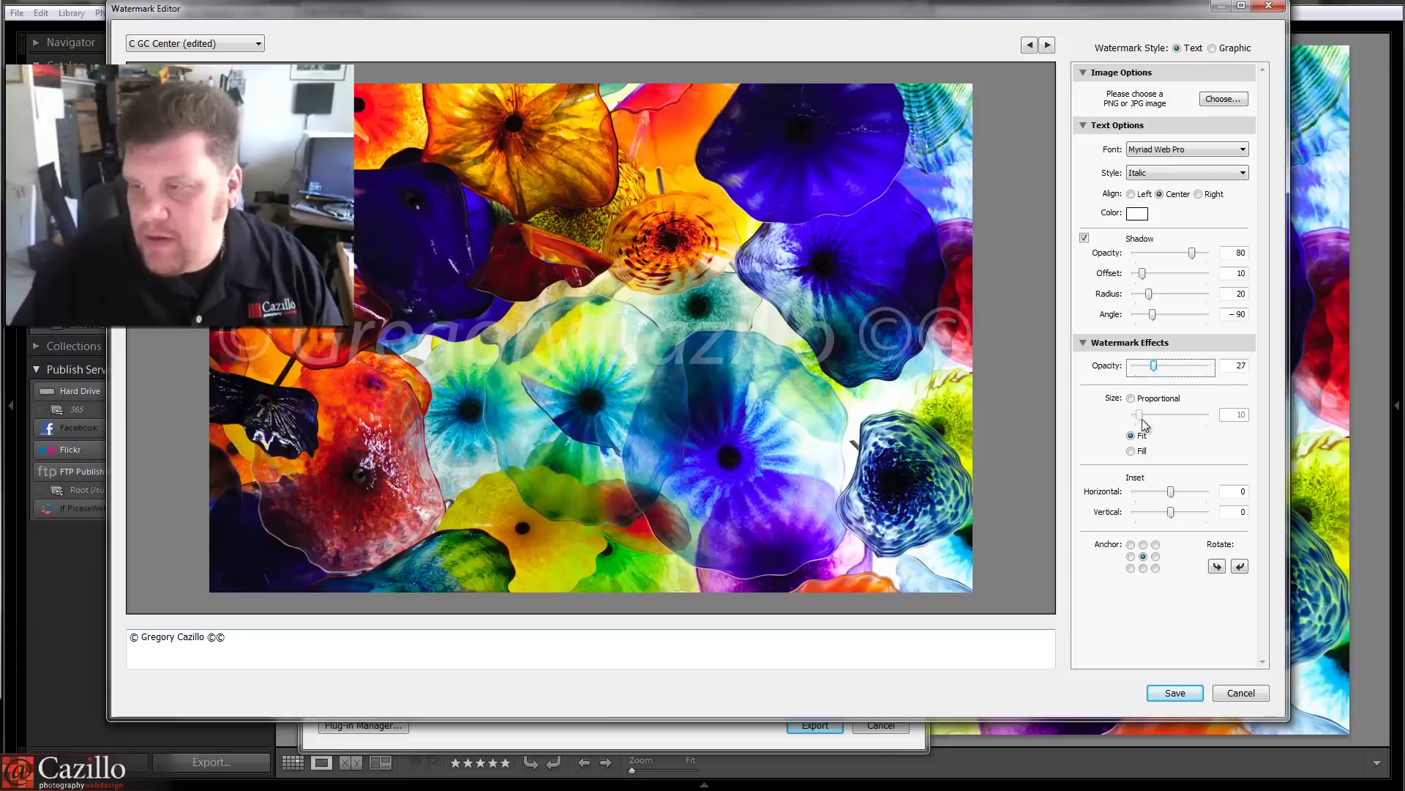
Try Proportional sizing at 16 and Fill, settle on Fit, and show the watermark bounds.
left_click(1132, 399)
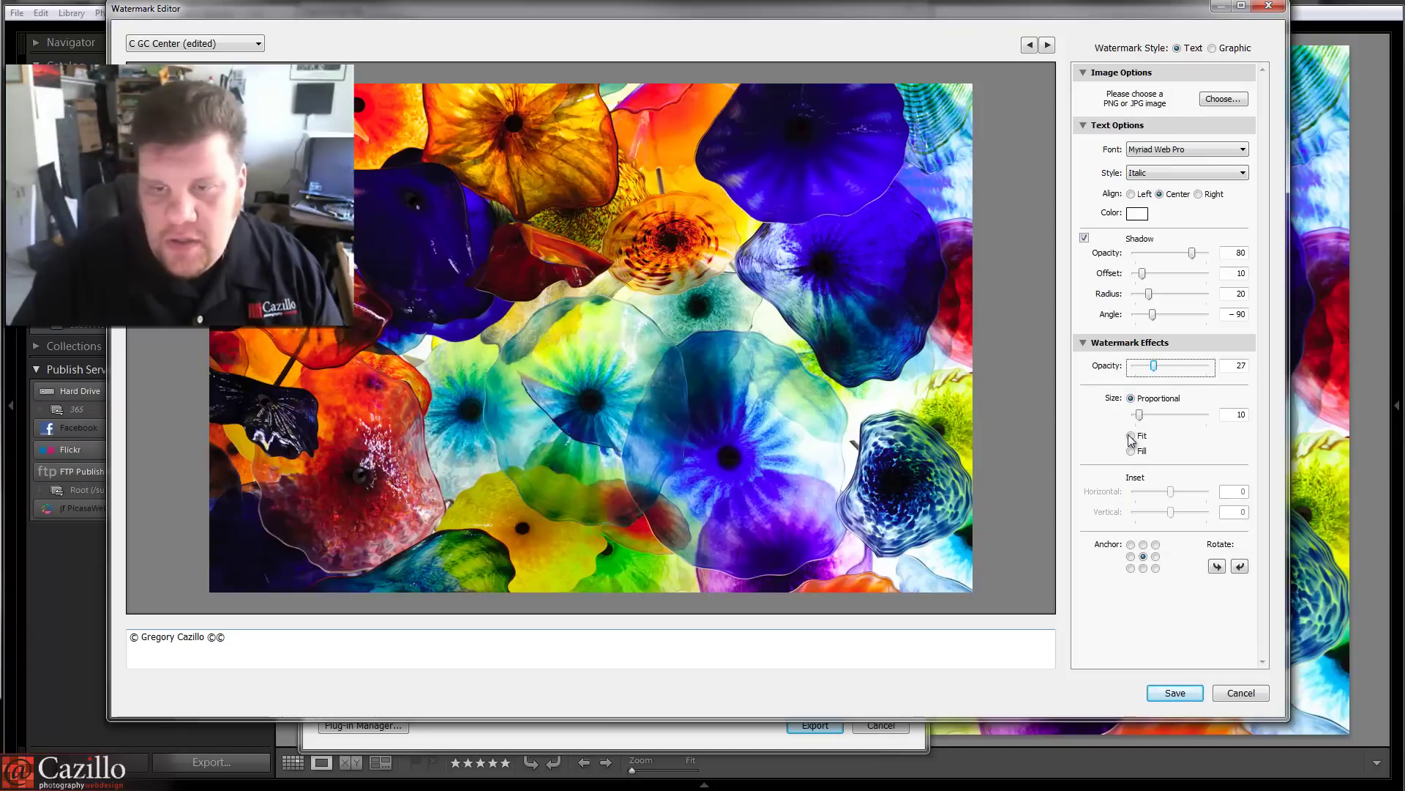
left_click(1132, 438)
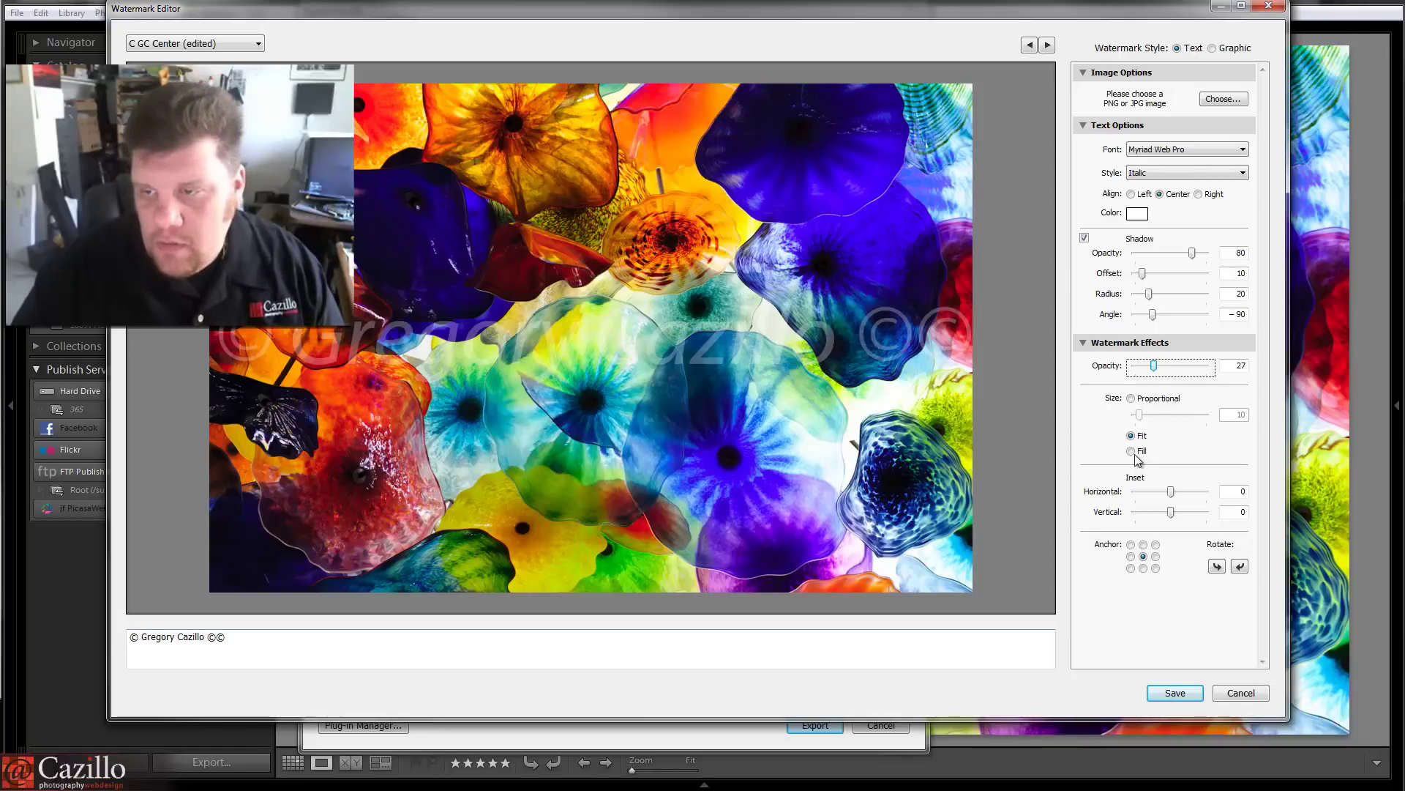
left_click(1132, 399)
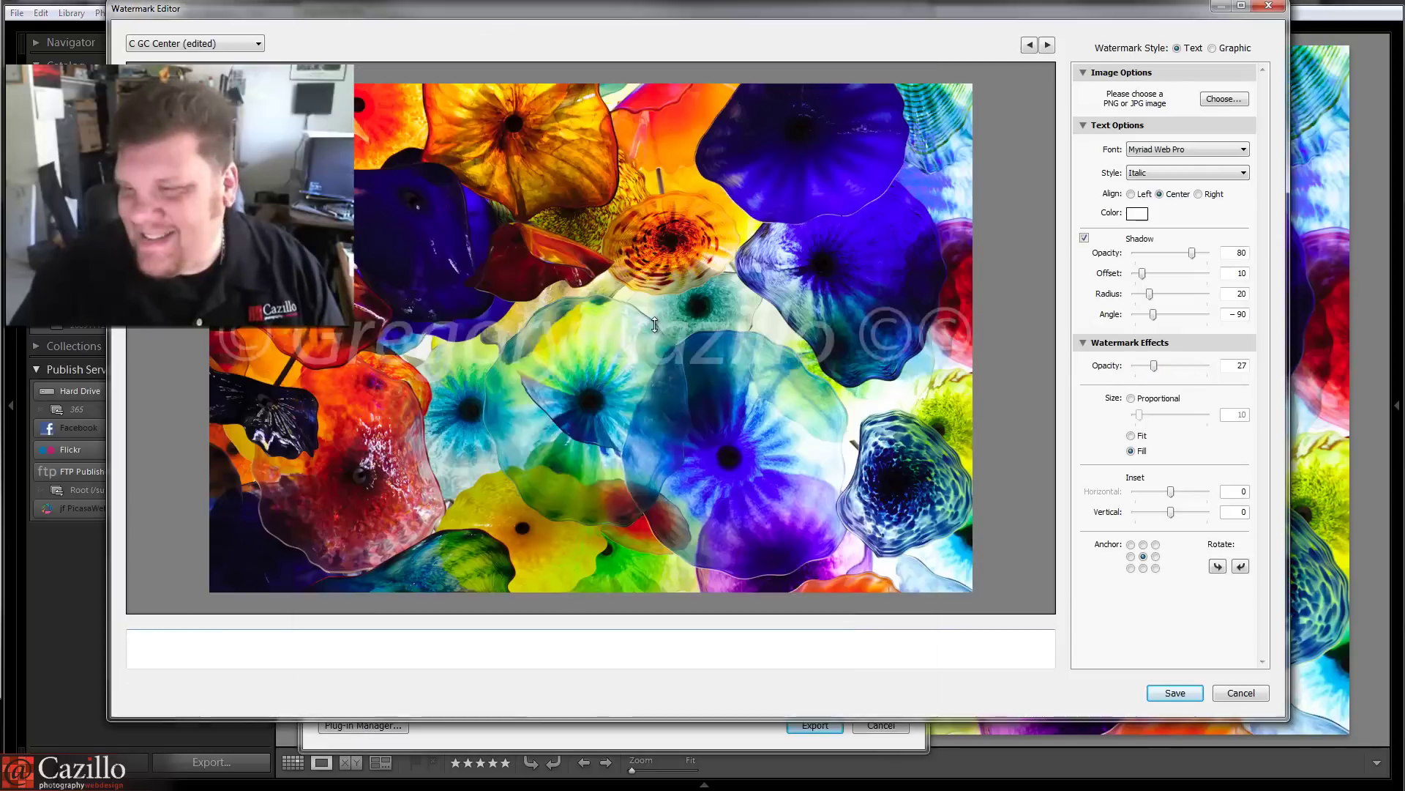
left_click(1132, 436)
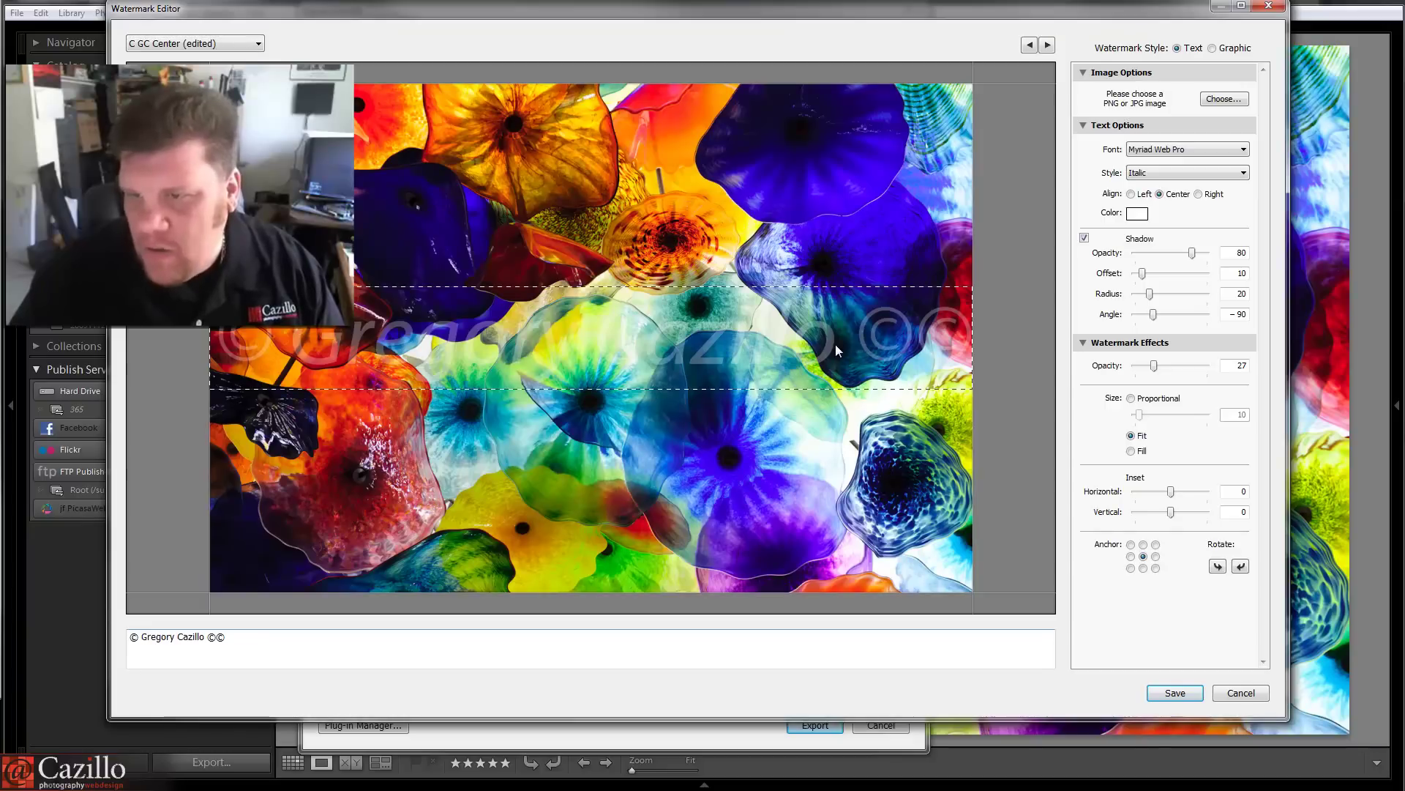
left_click(1132, 398)
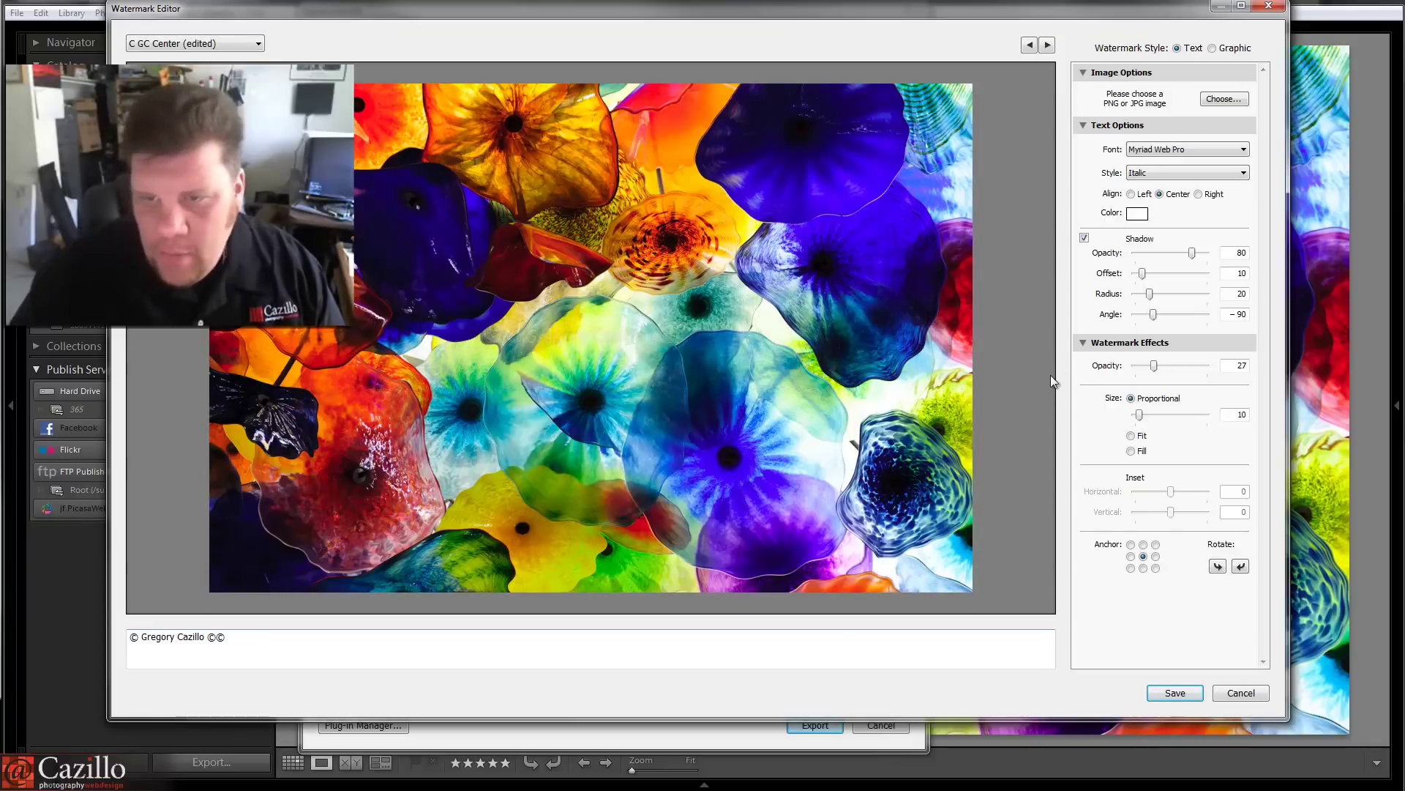
mouse_move(1139, 415)
left_mouse_down()
mouse_move(1171, 418)
mouse_move(1147, 422)
left_mouse_up()
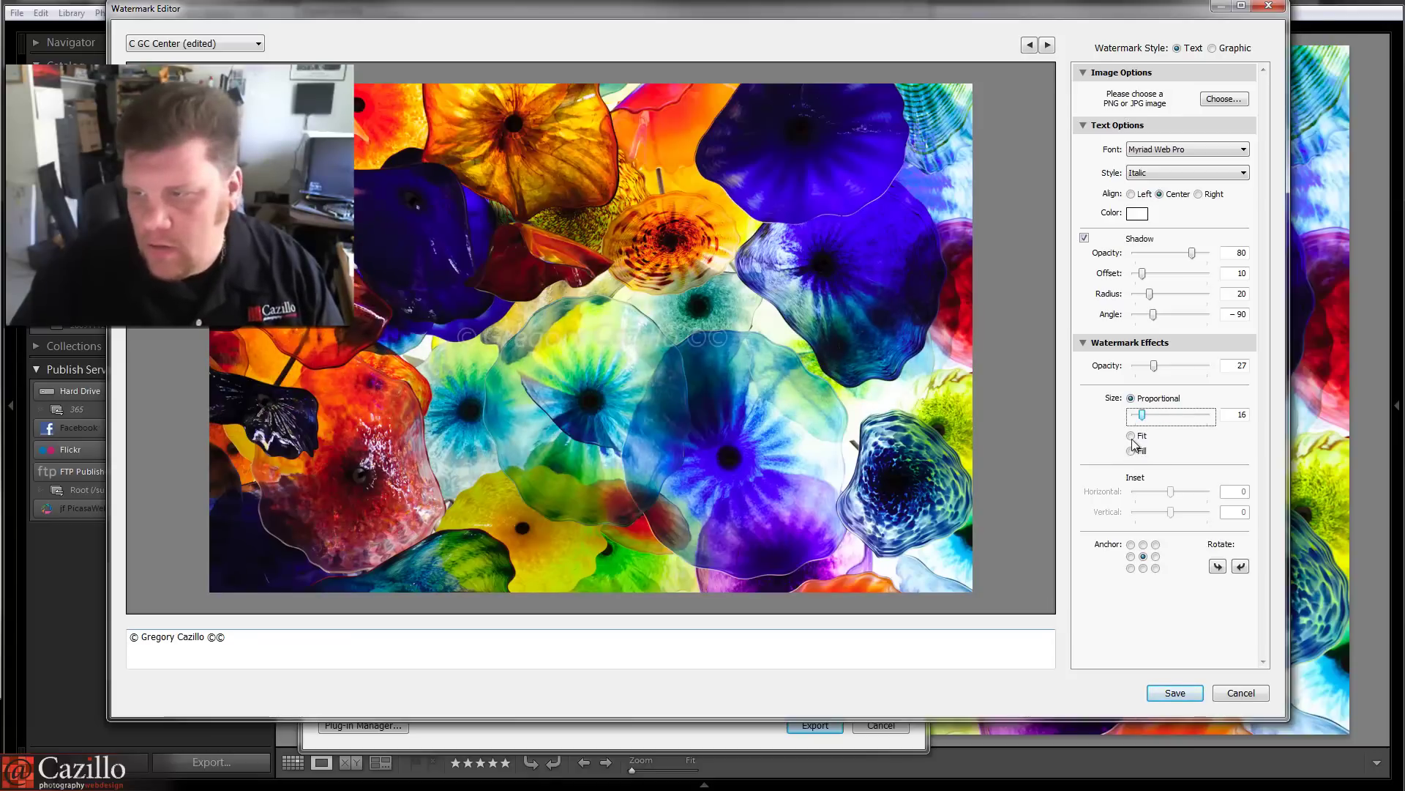
left_click(1132, 438)
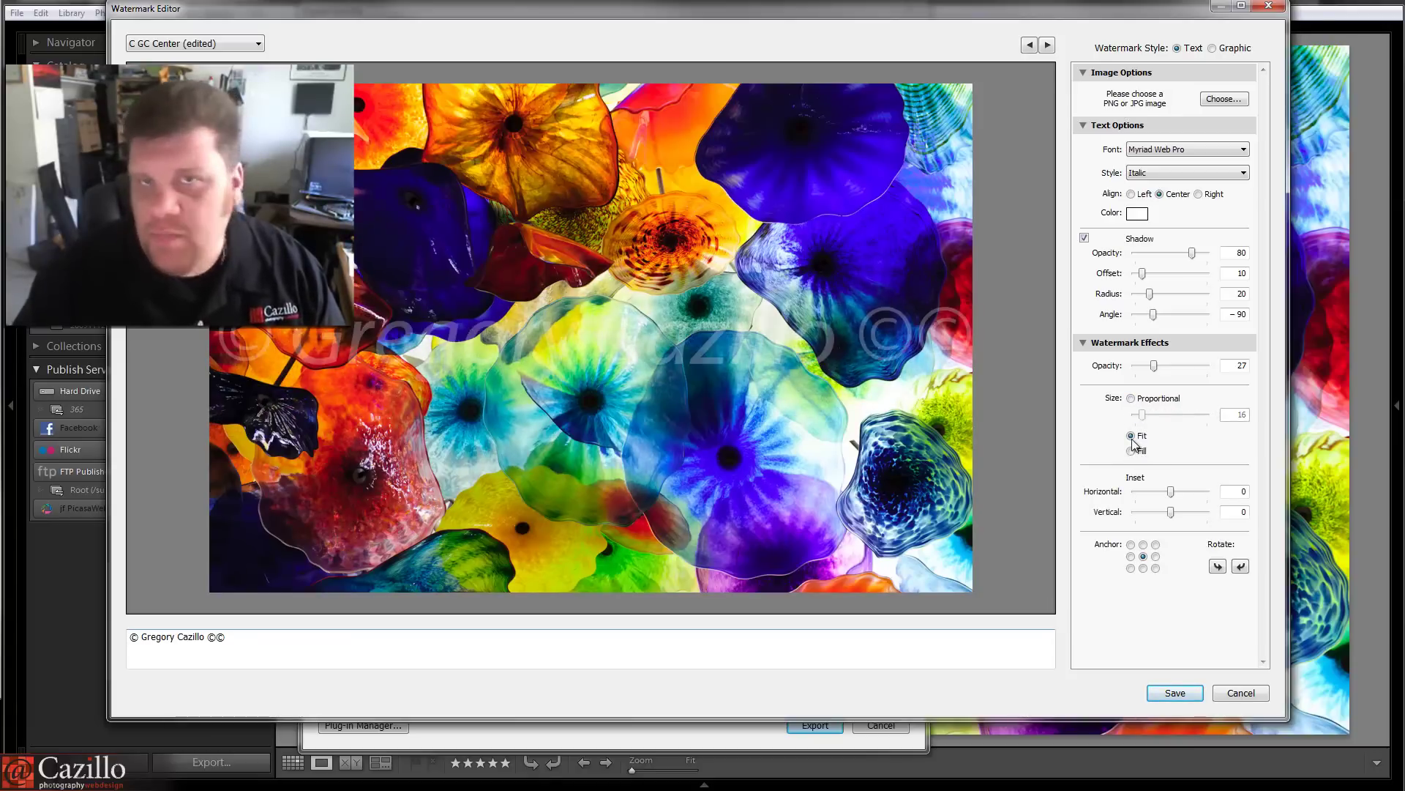
left_click(1170, 491)
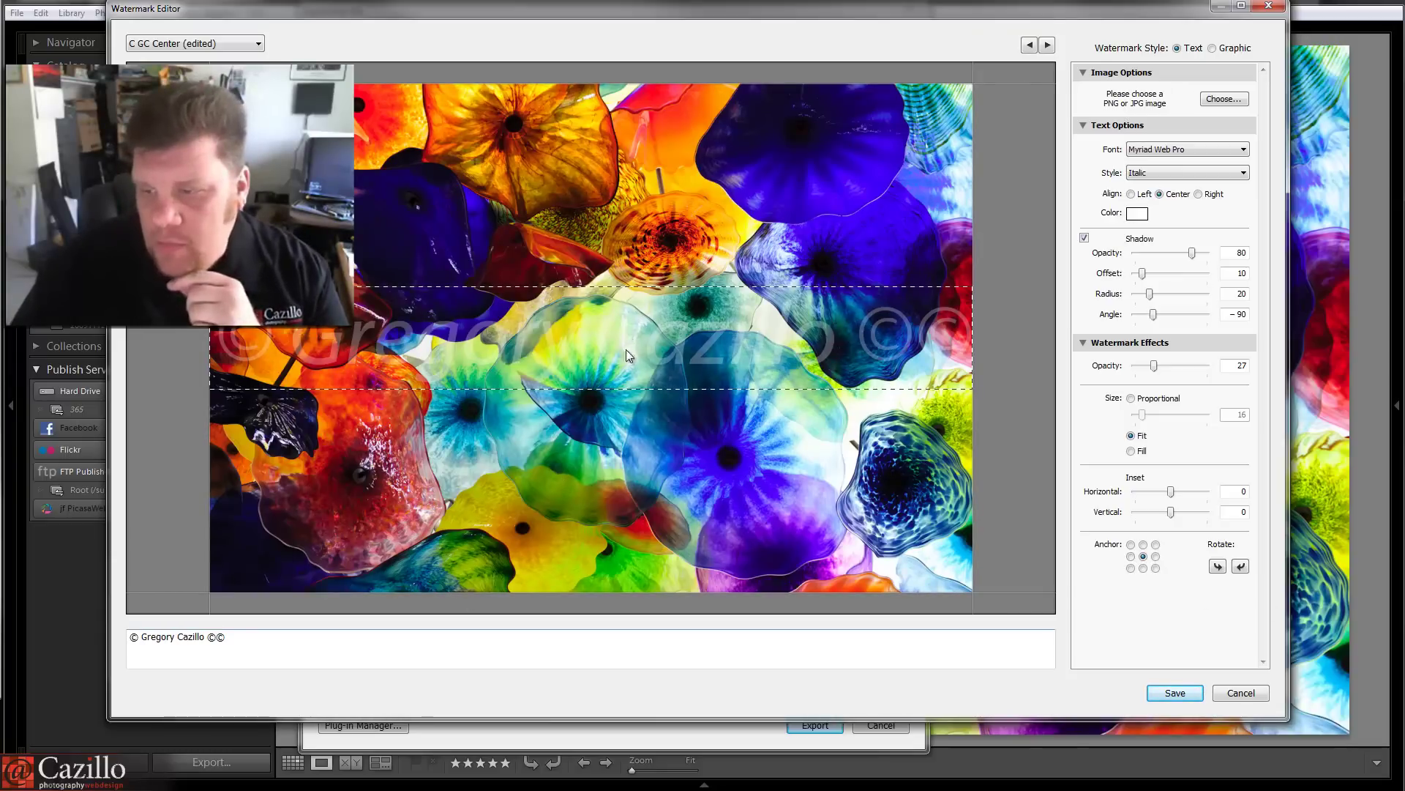
left_click(1131, 568)
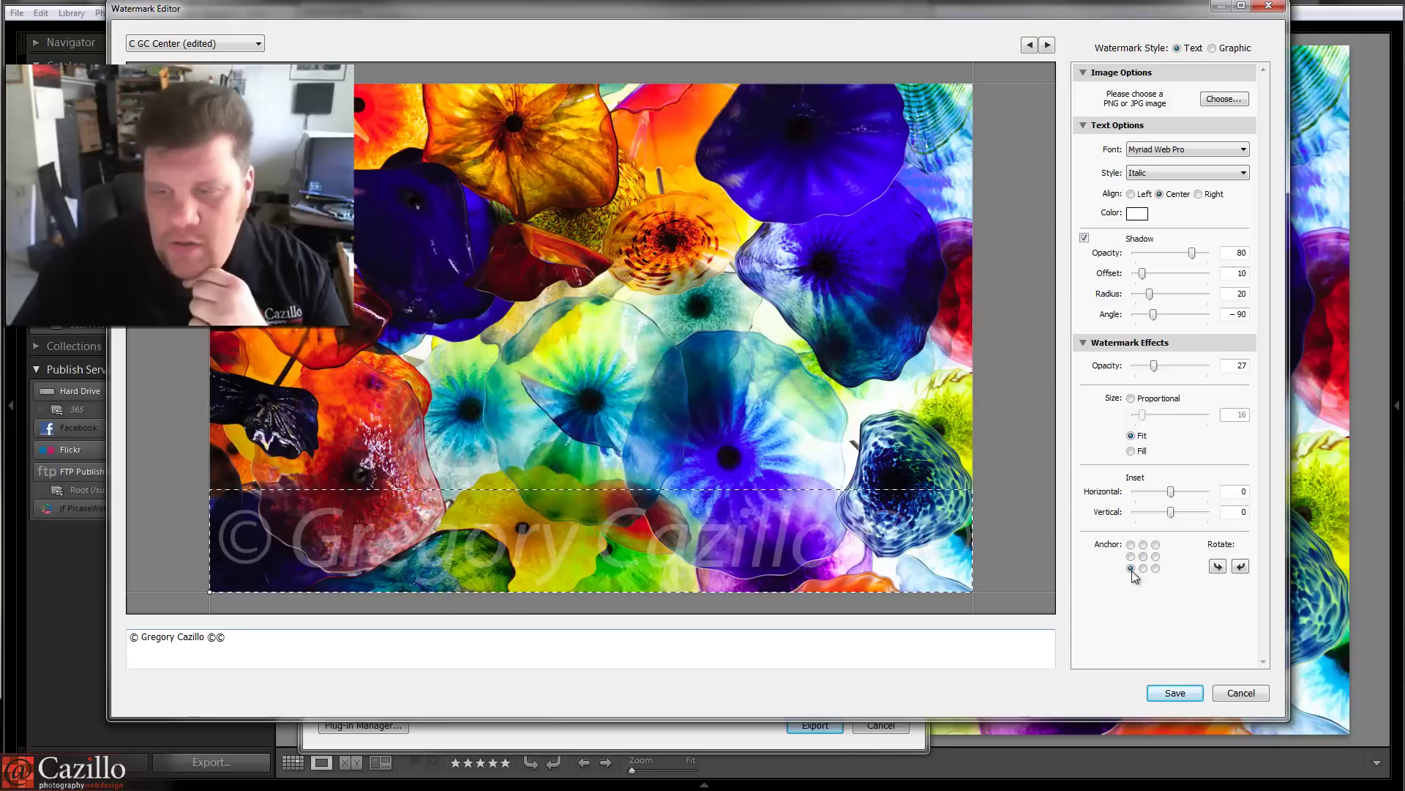
left_click(1144, 569)
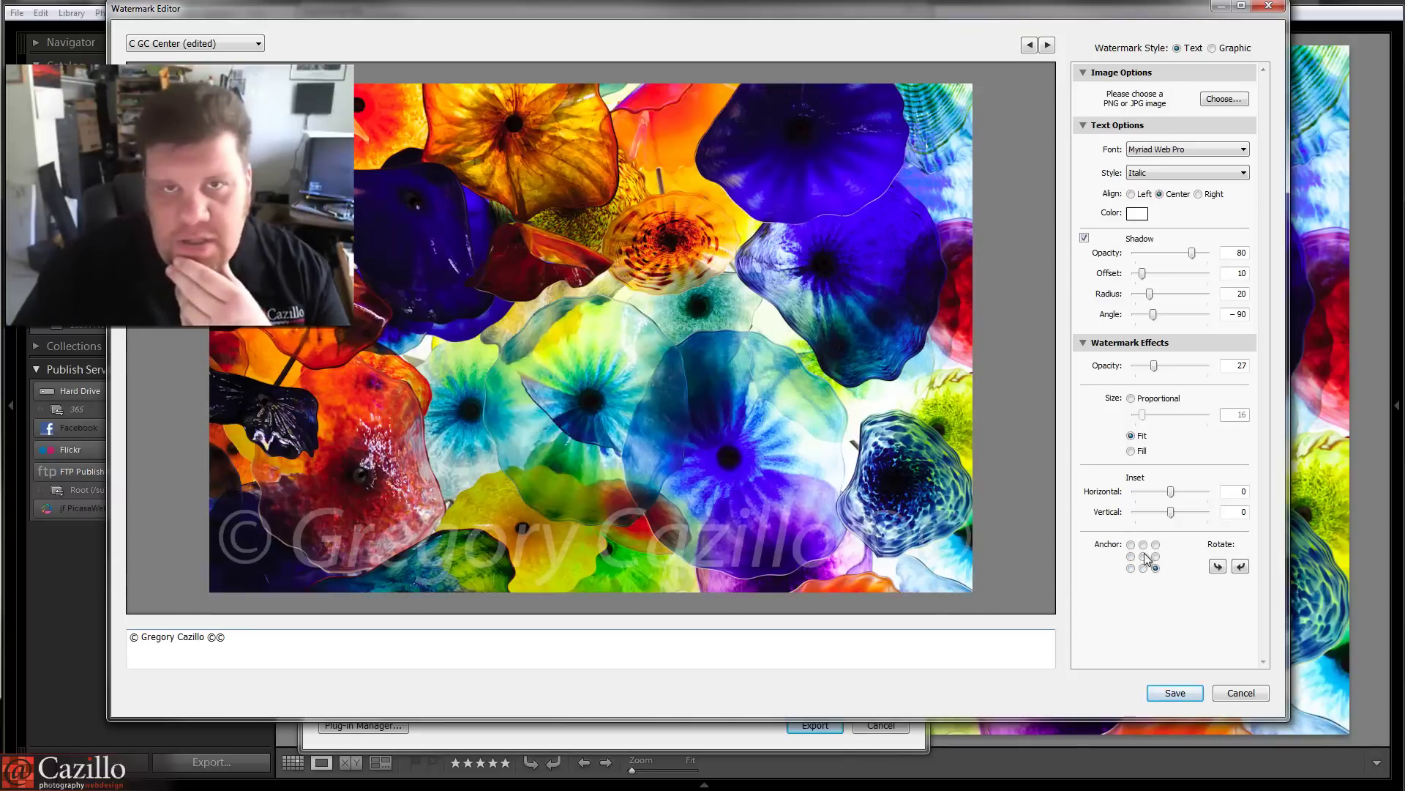
left_click(1155, 568)
left_click(1143, 556)
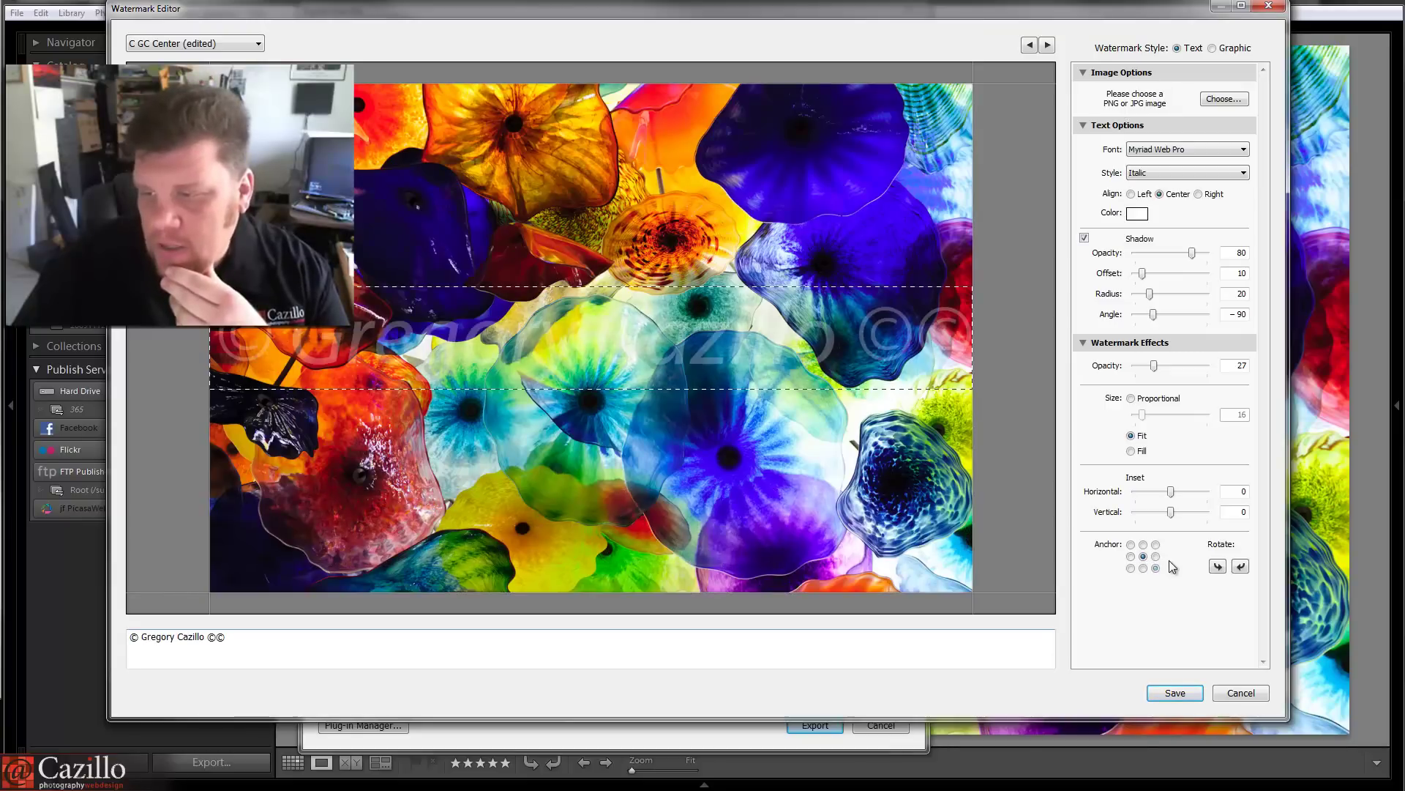
left_click(1240, 568)
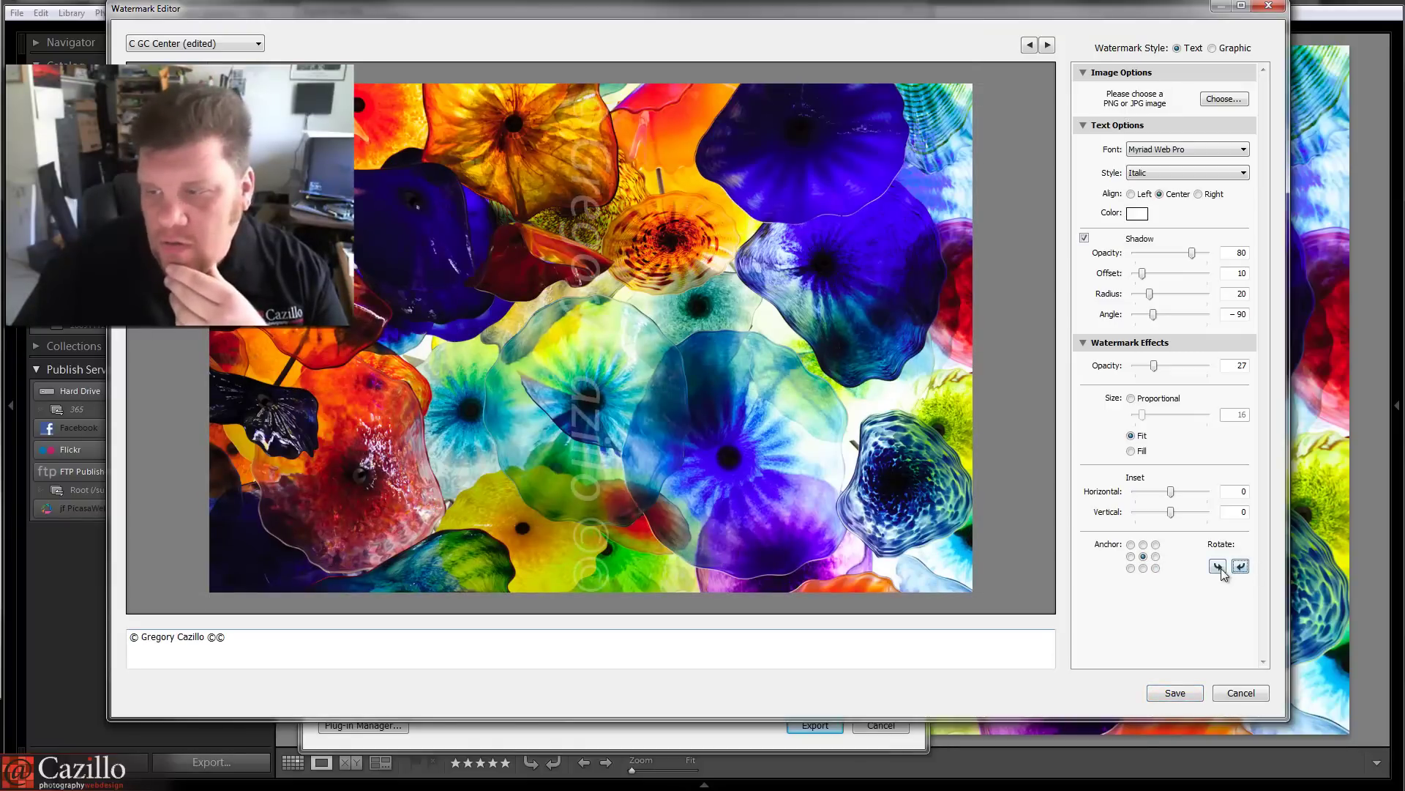
left_click(1218, 567)
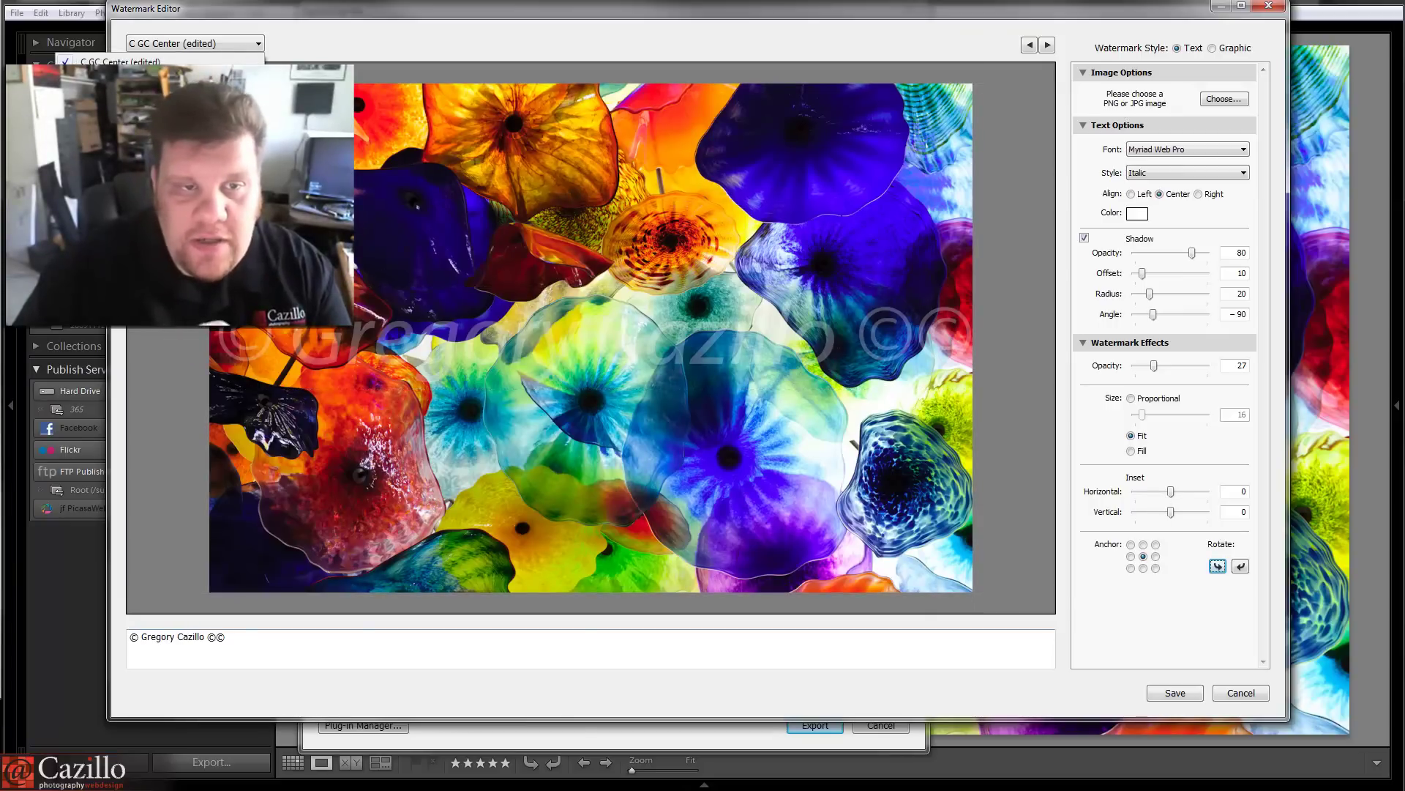
left_click(247, 44)
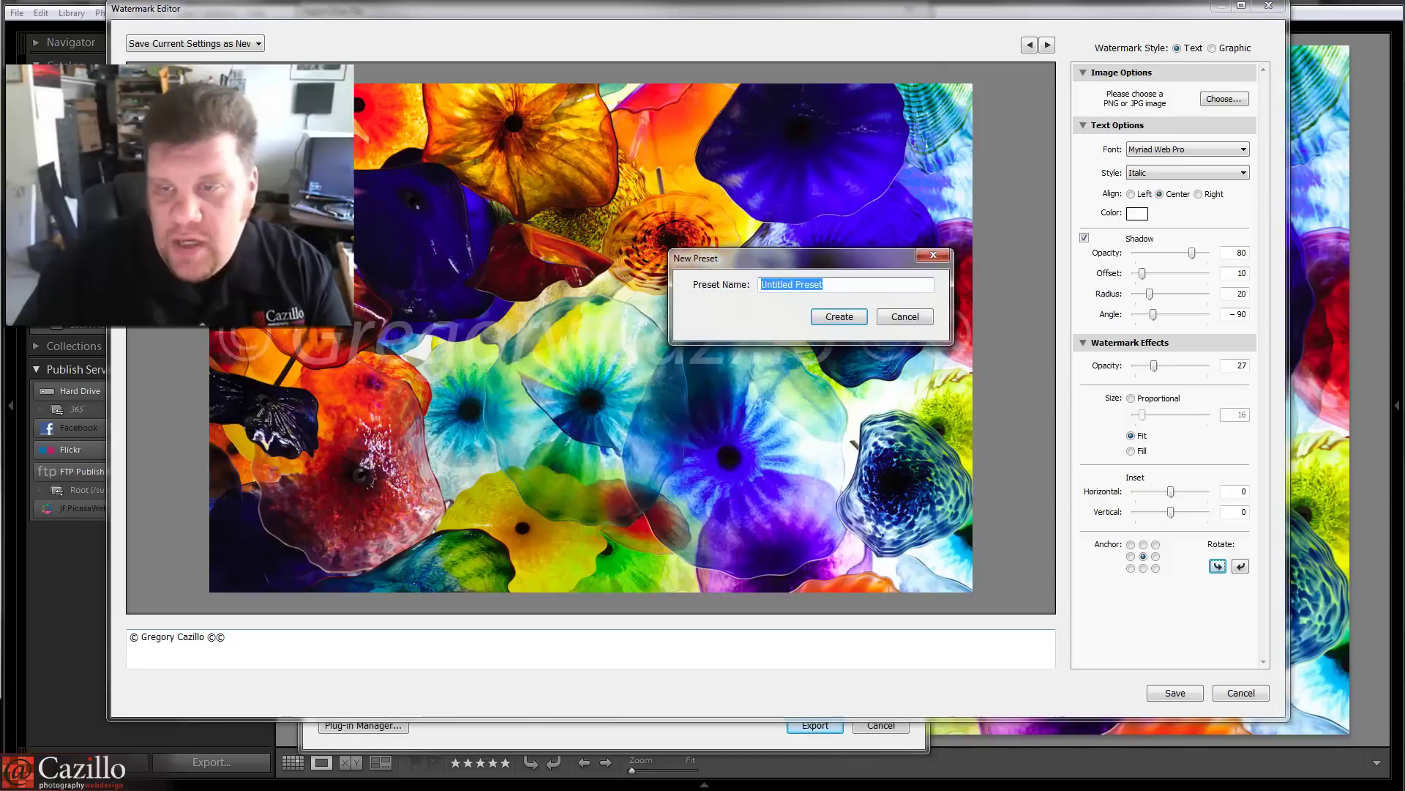
left_click(899, 316)
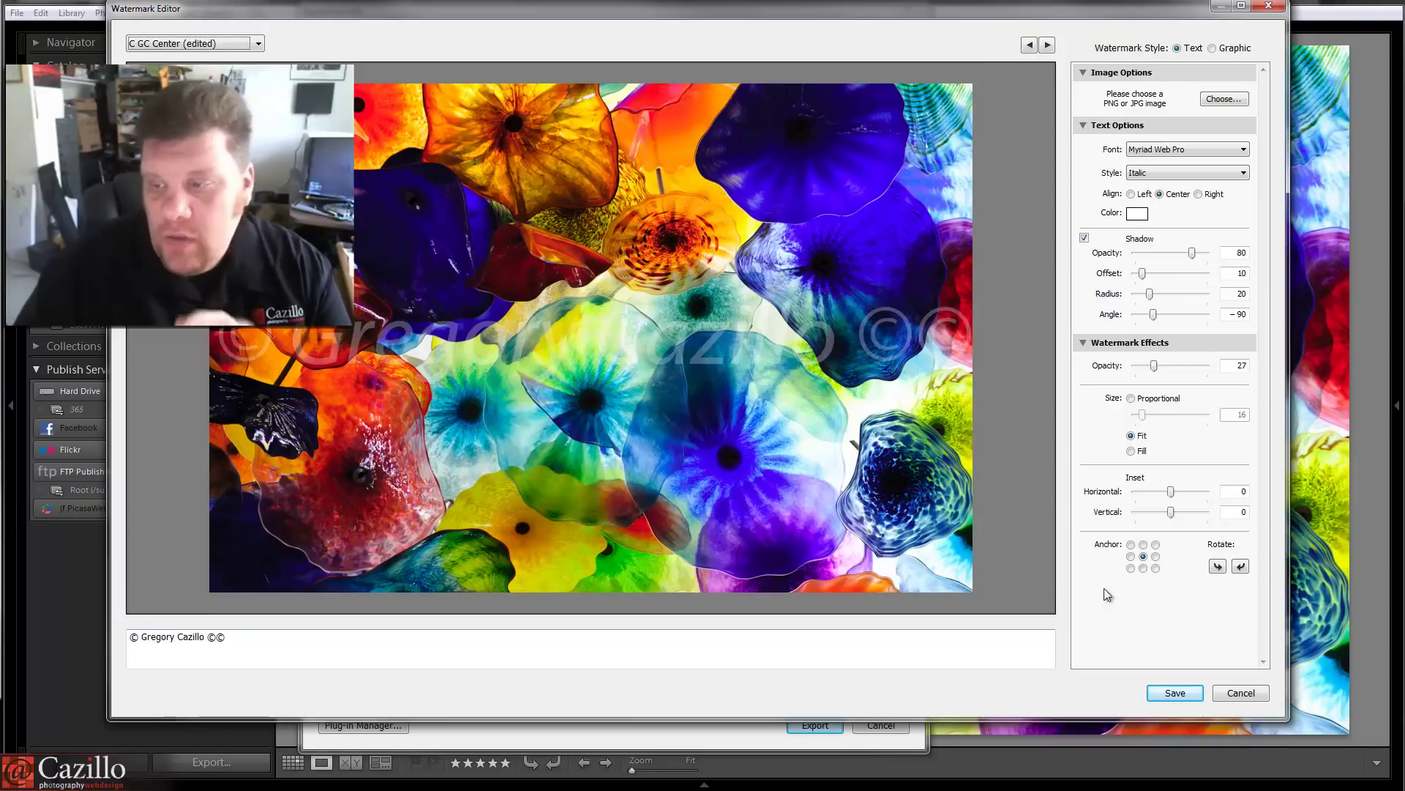
left_click_drag(781, 19, 750, 648)
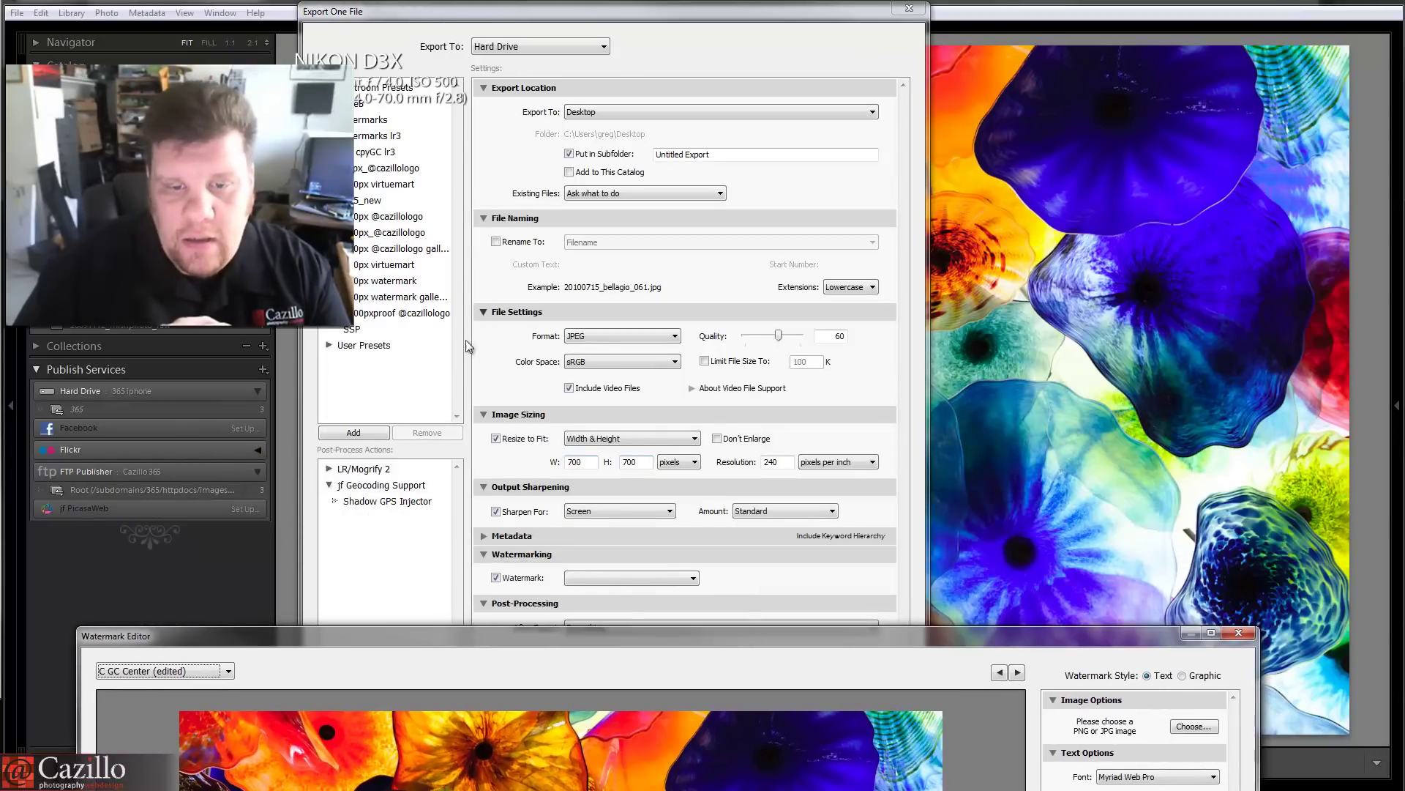
left_click_drag(631, 643, 617, 12)
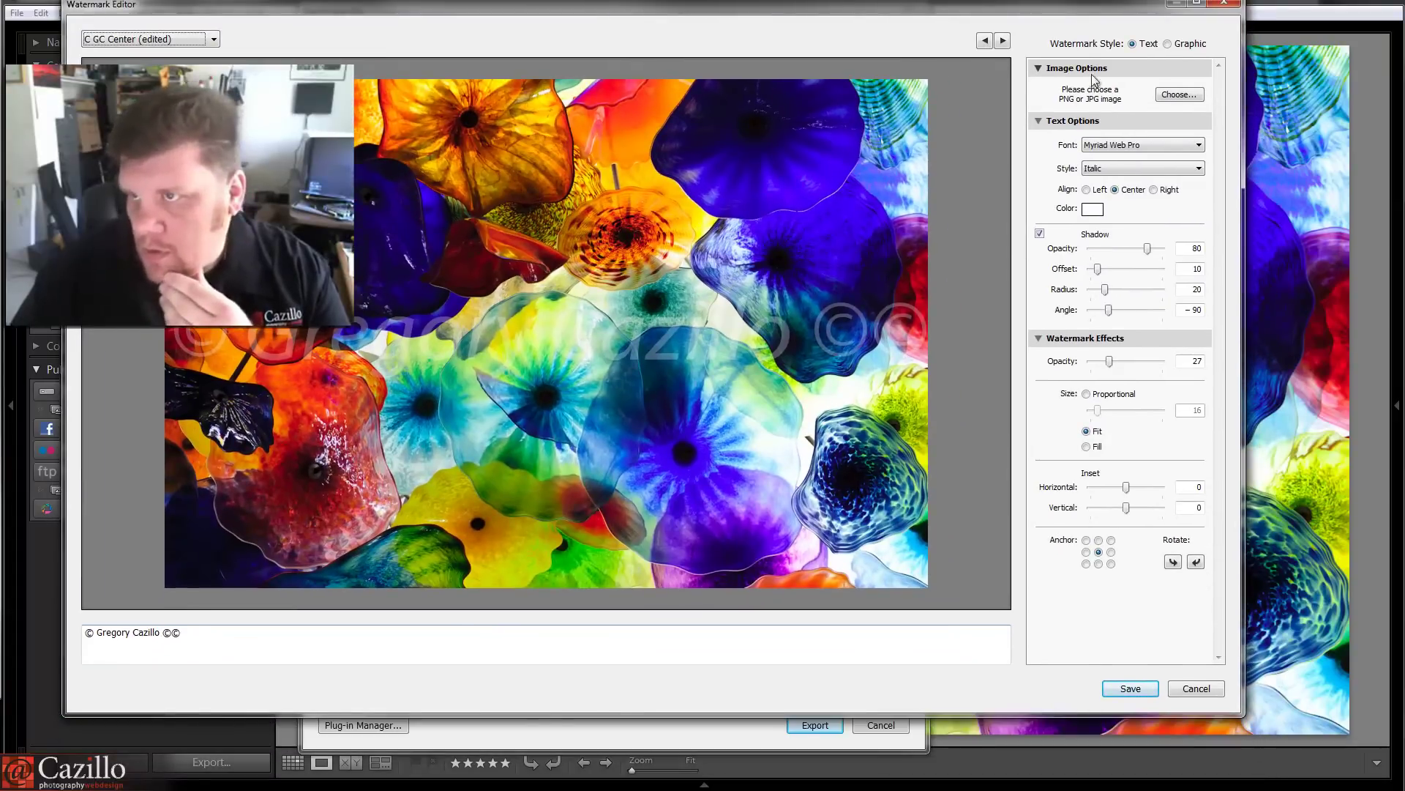
Switch to a graphic watermark using the CazilloLogo_Just_Mosaic.png logo.
left_click(1168, 43)
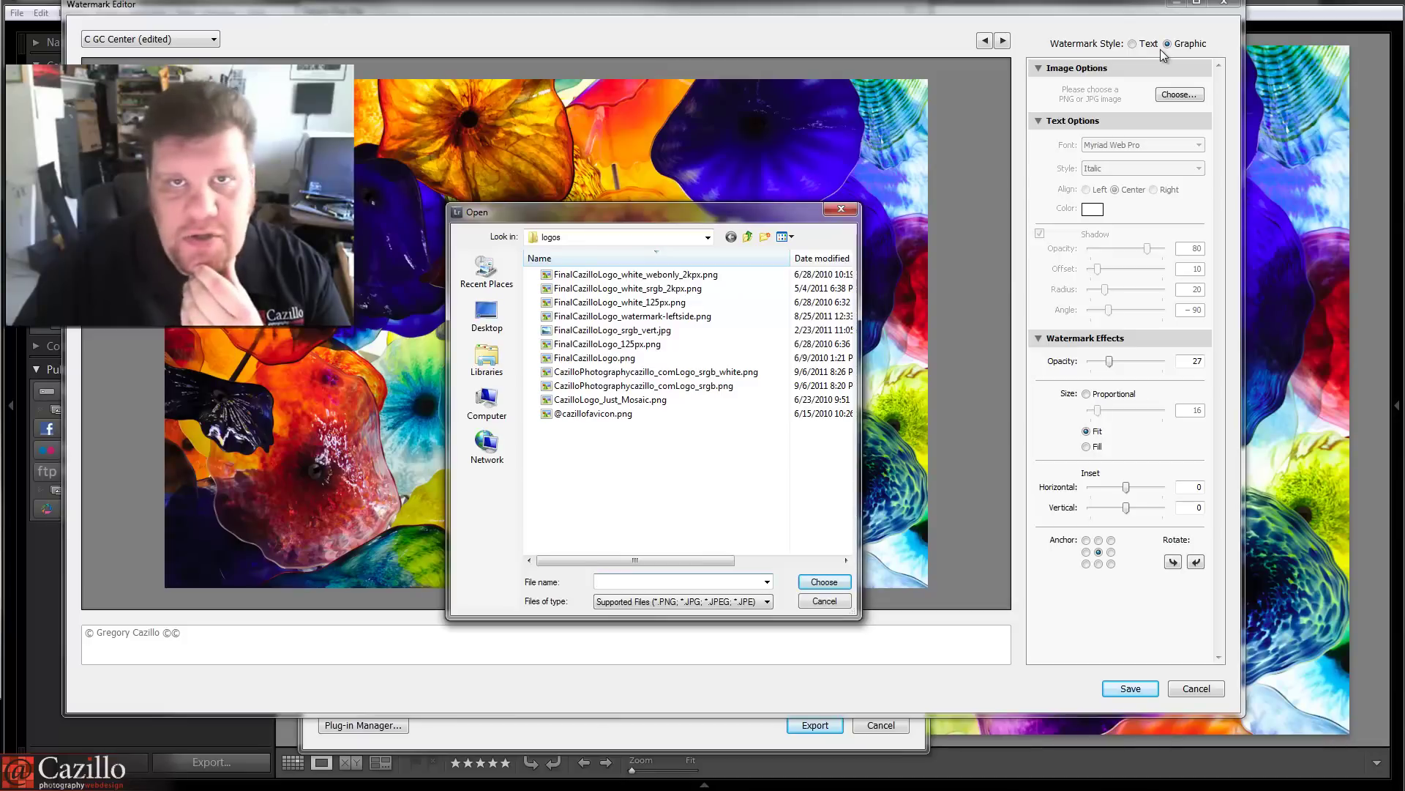
left_click(663, 331)
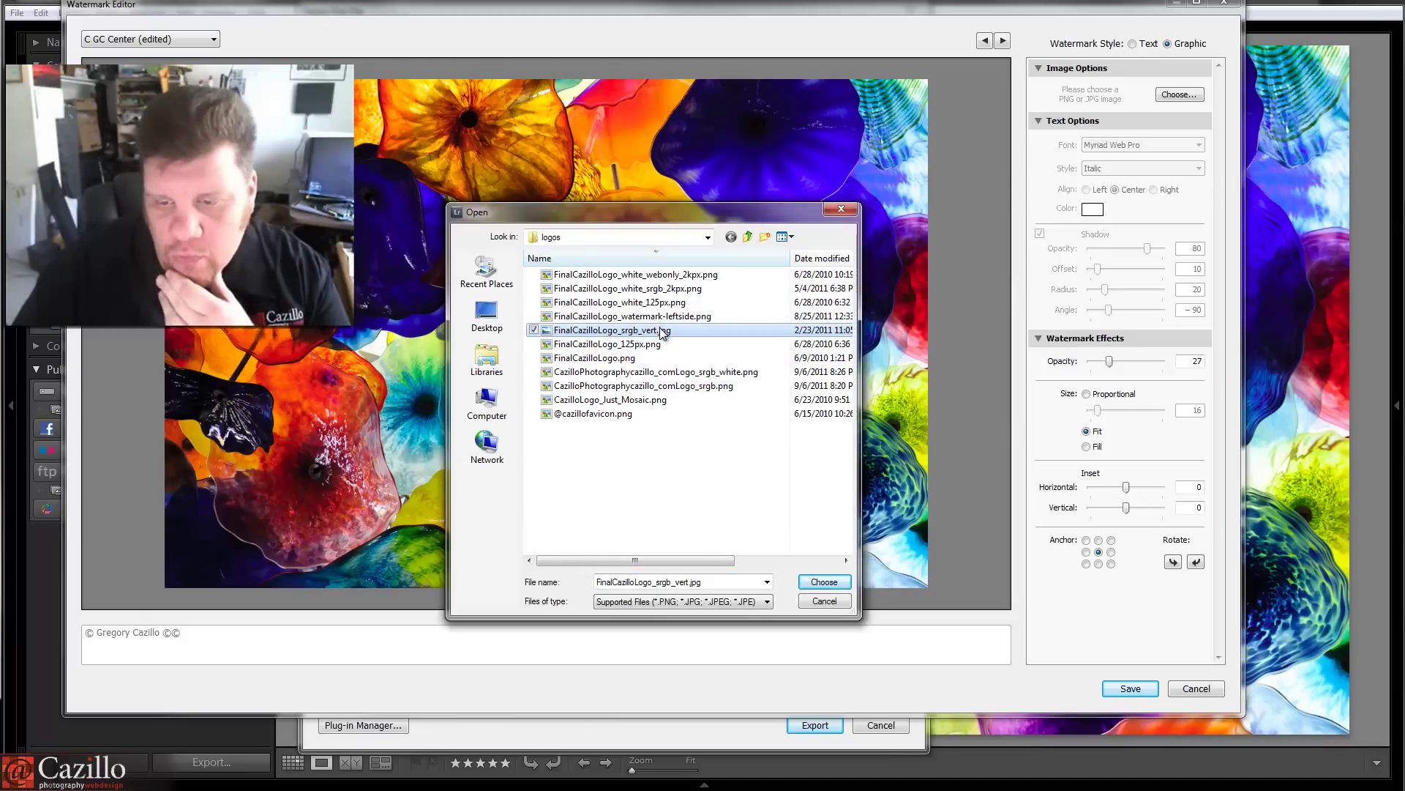
left_click(628, 401)
left_click(825, 582)
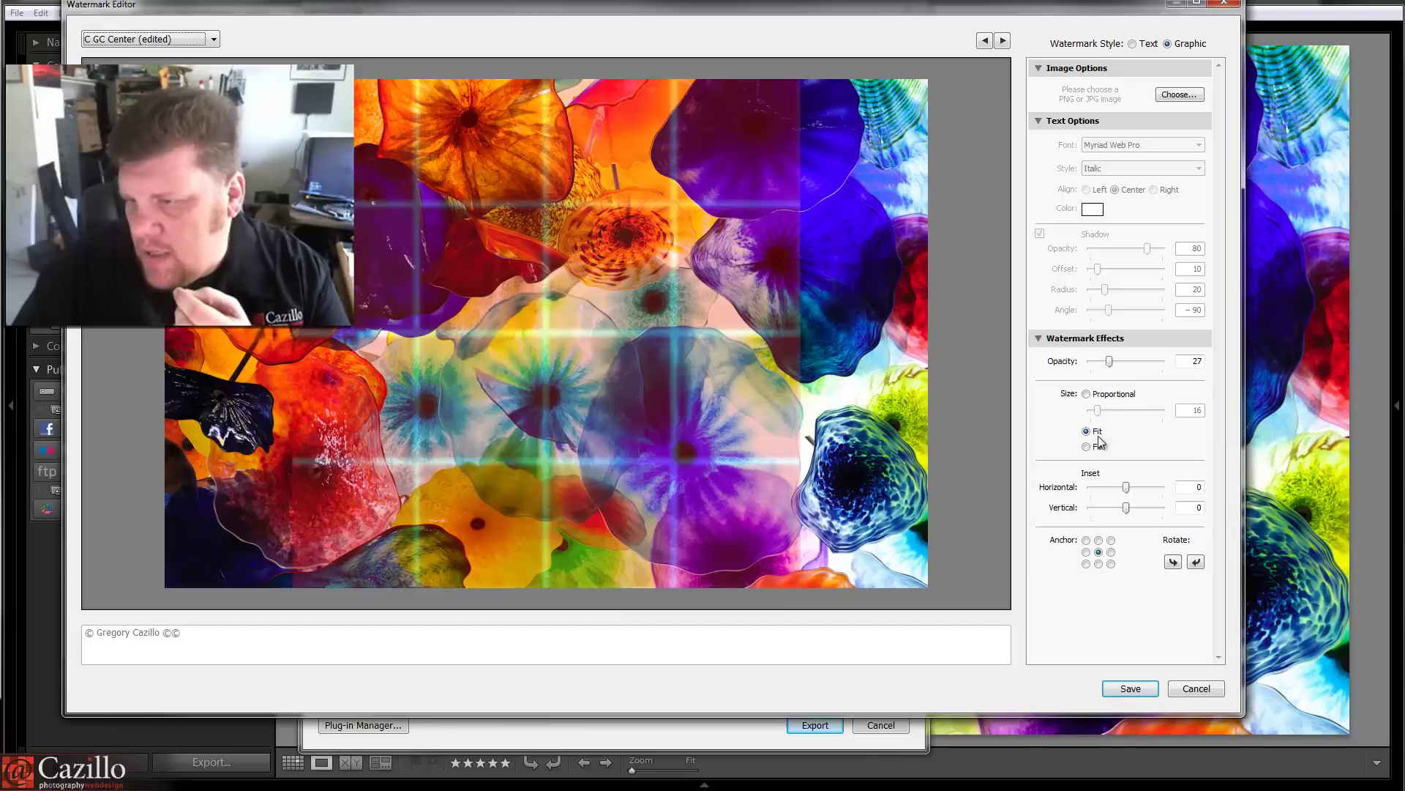
Scale the logo proportionally to 12 and anchor it bottom-right.
left_click(1087, 395)
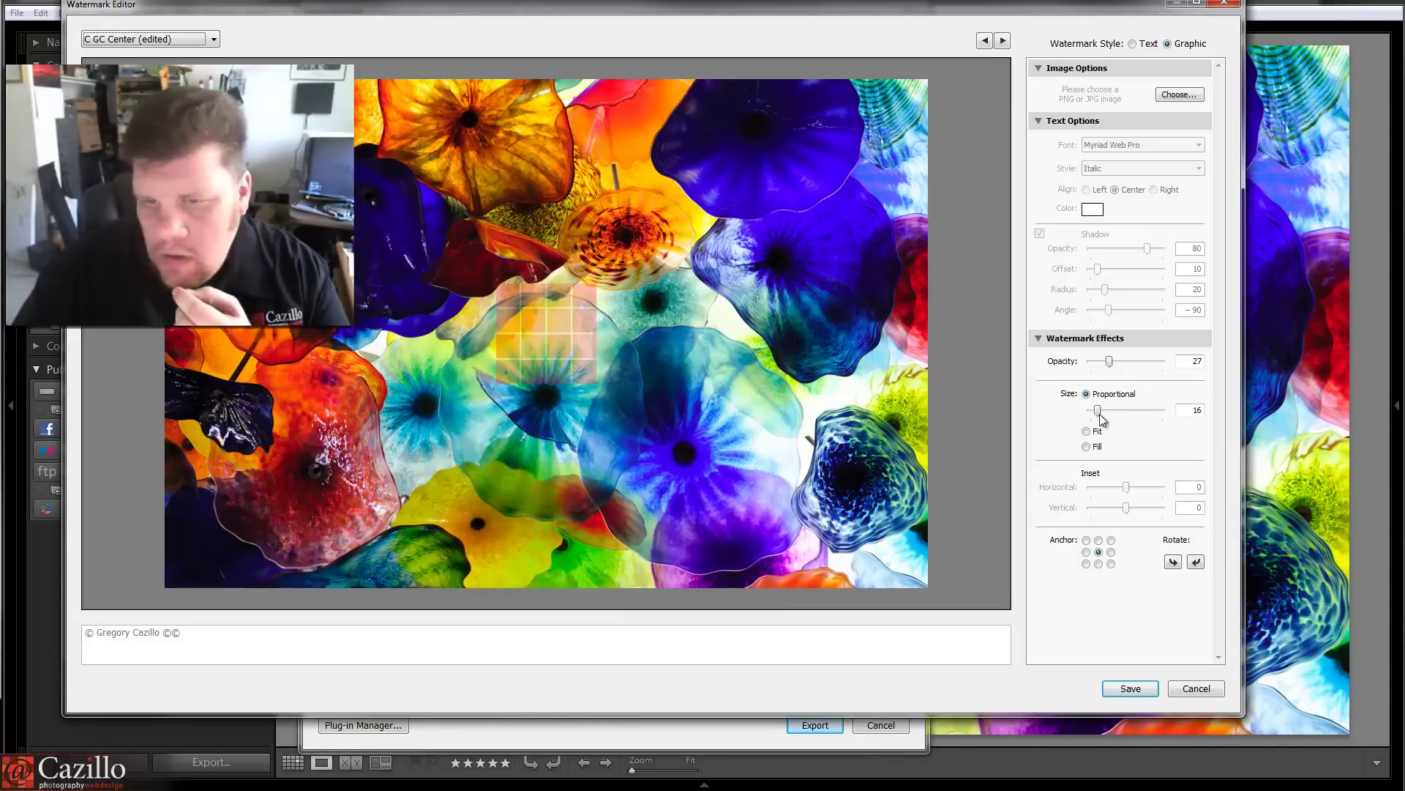
left_click_drag(1099, 415, 1164, 363)
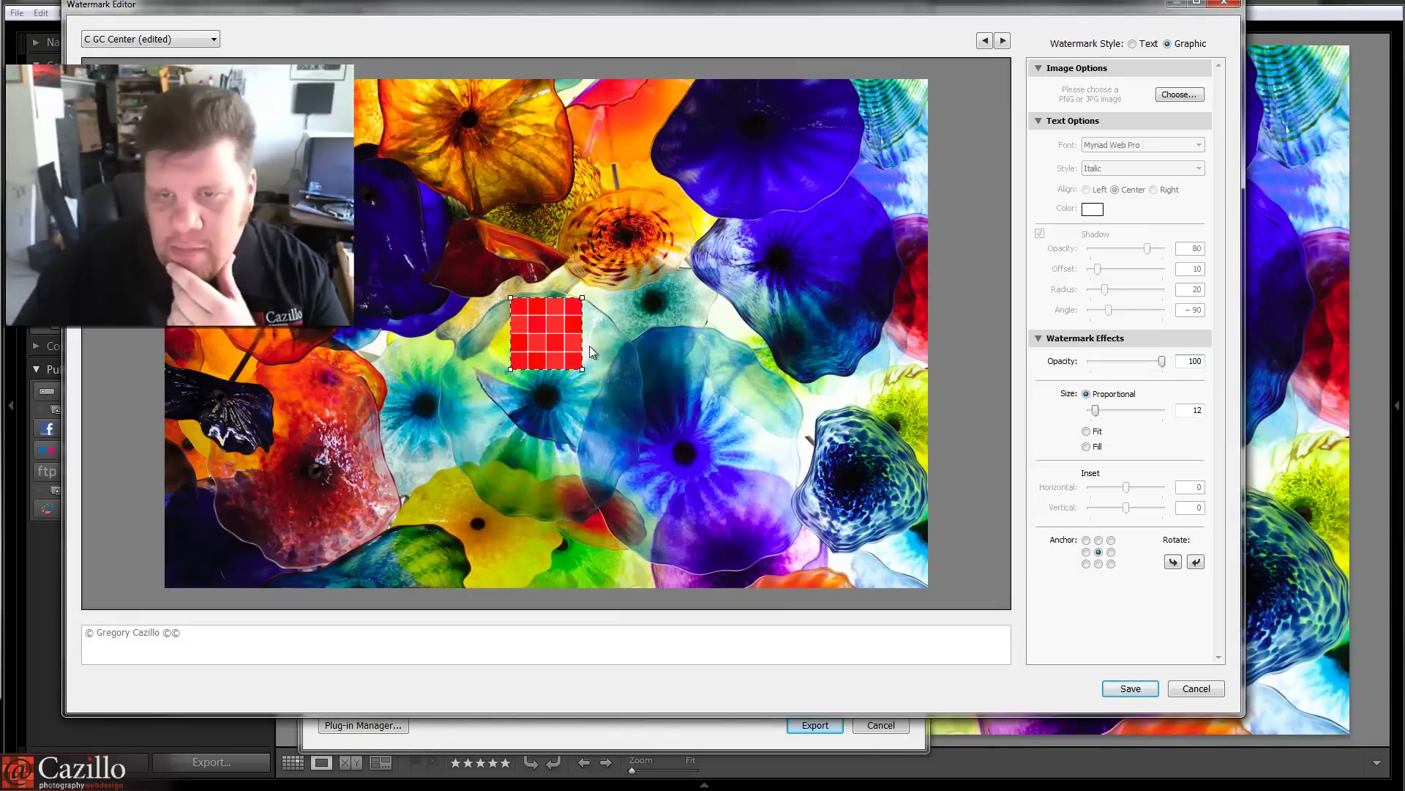
left_click(1111, 562)
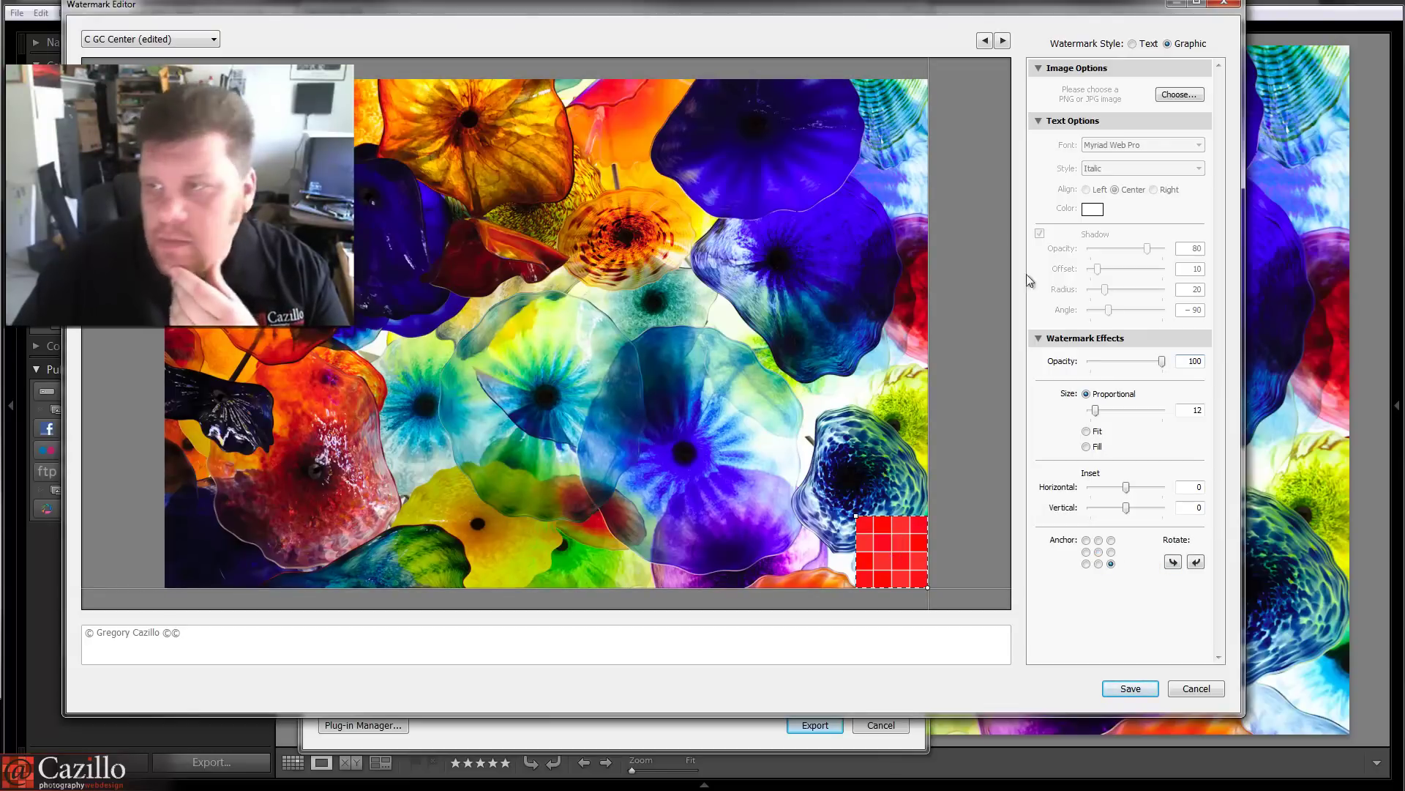
Replace the logo with FinalCazilloLogo_watermark-leftside.png.
key("space")
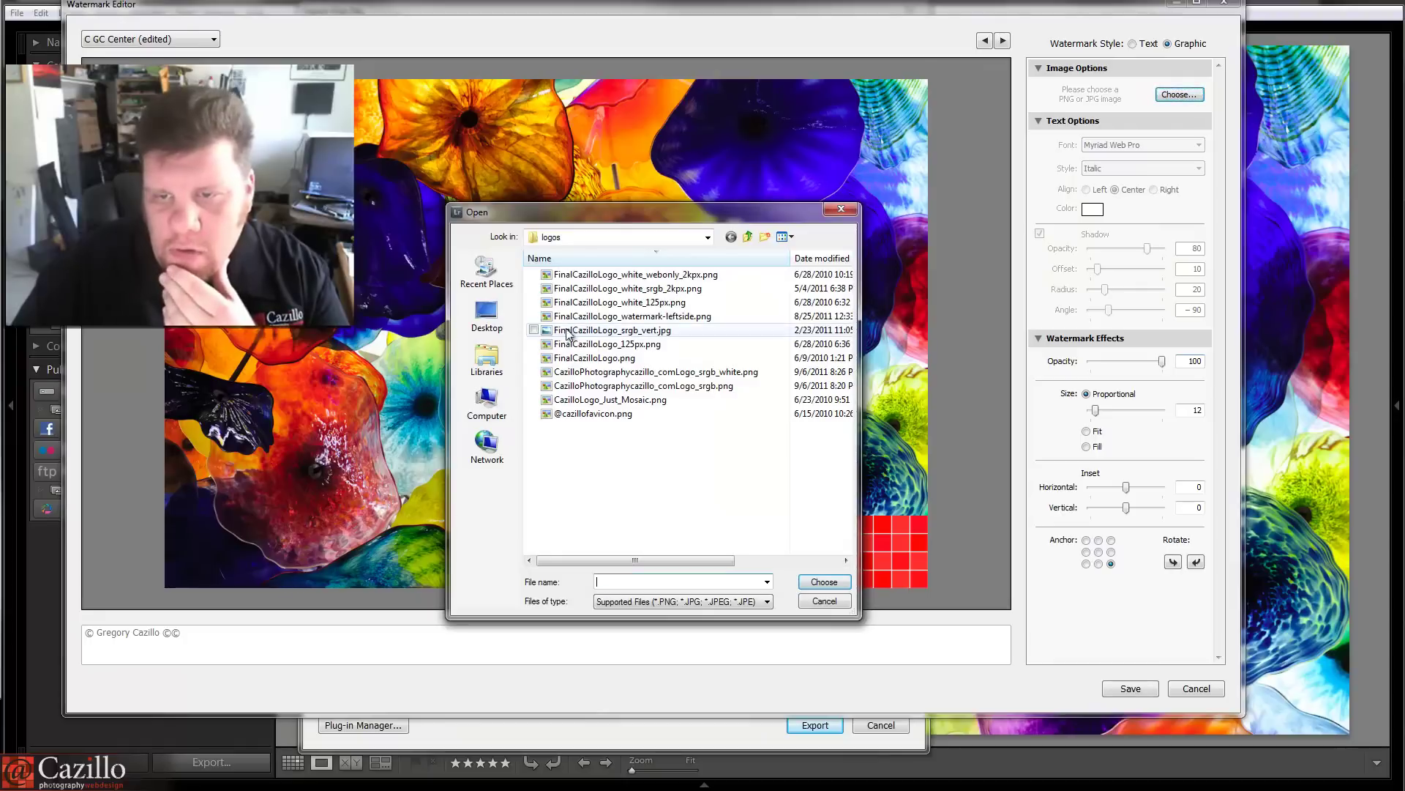
left_click(649, 317)
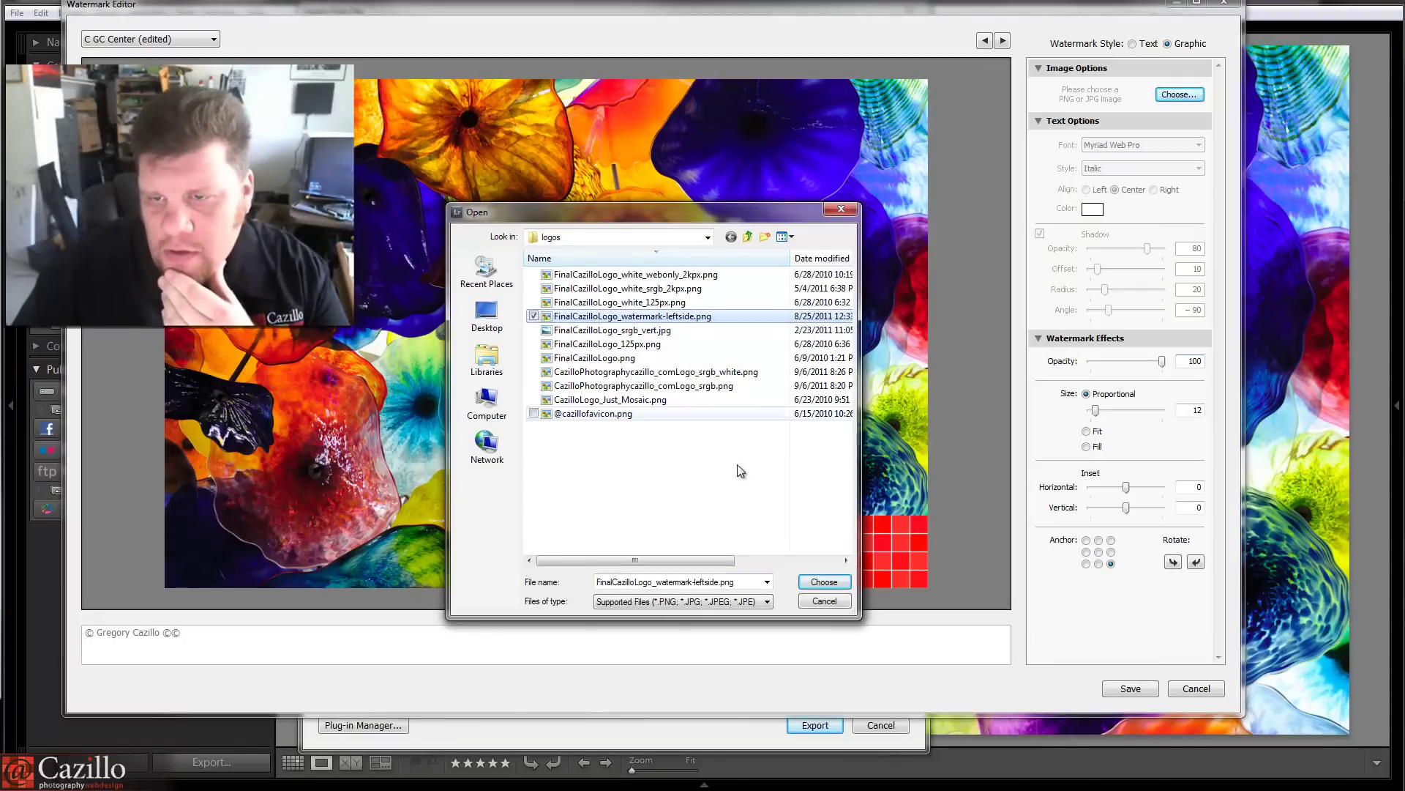
left_click(824, 583)
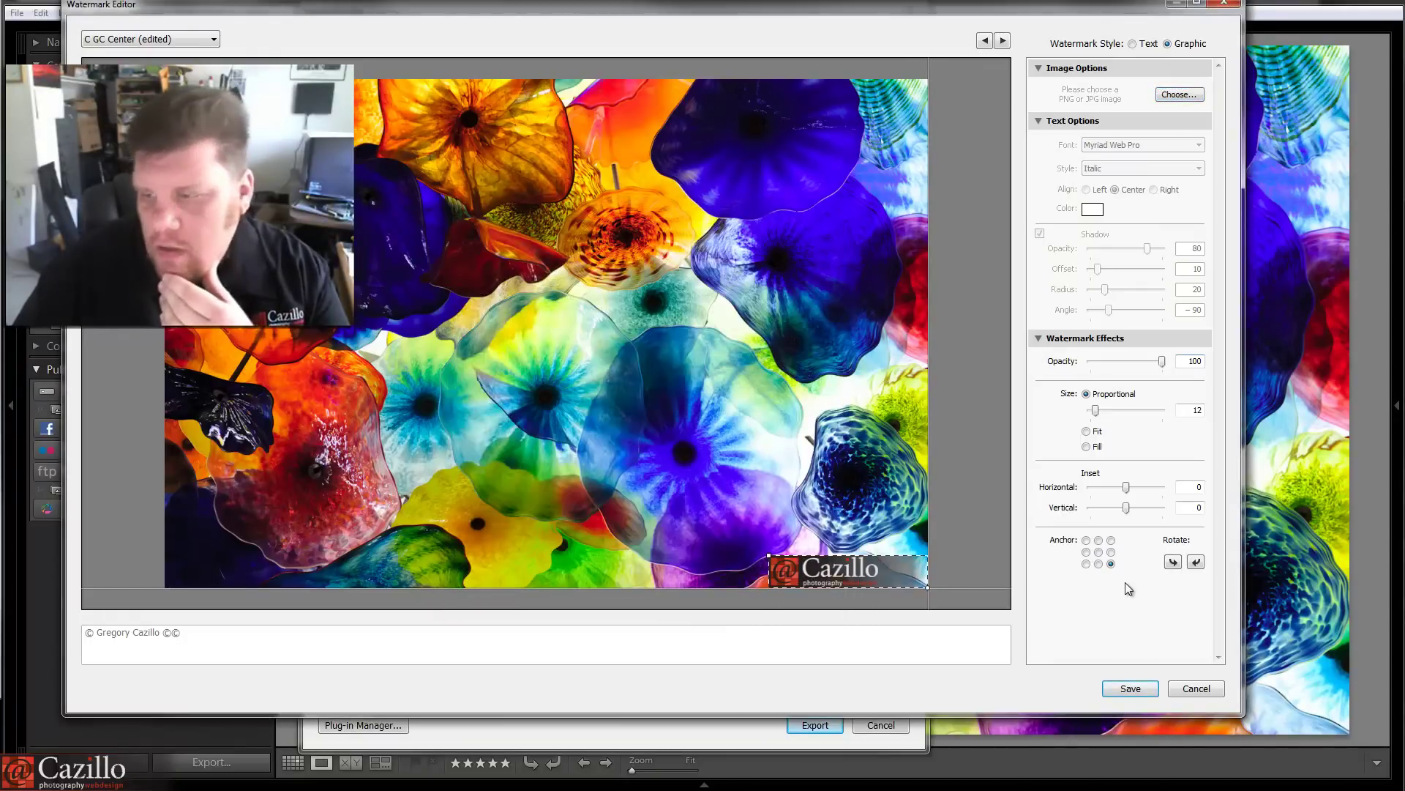
Anchor the logo bottom-left with vertical inset 1 and horizontal 0, then bring up Flickr.
left_click(1087, 564)
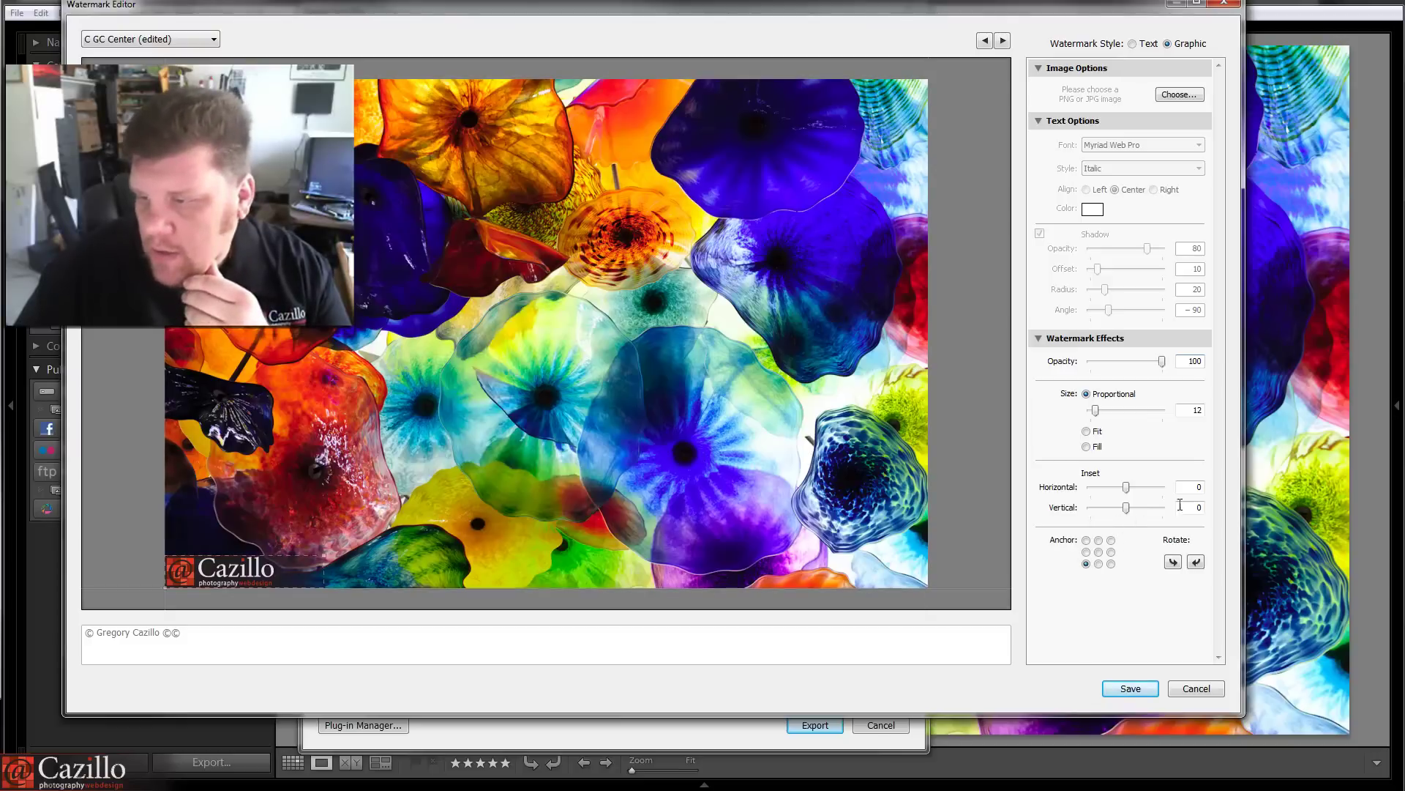
type("2")
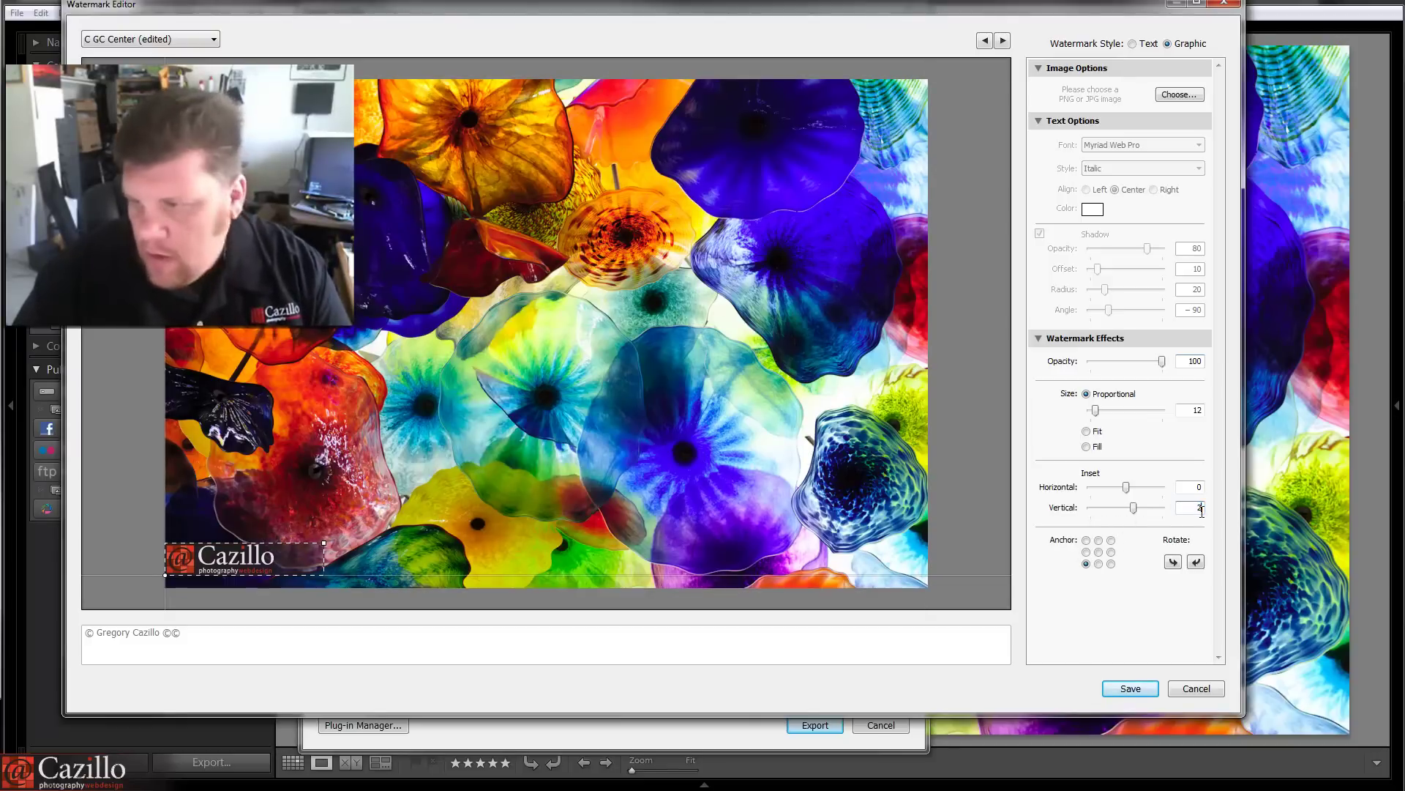
double_click(1189, 487)
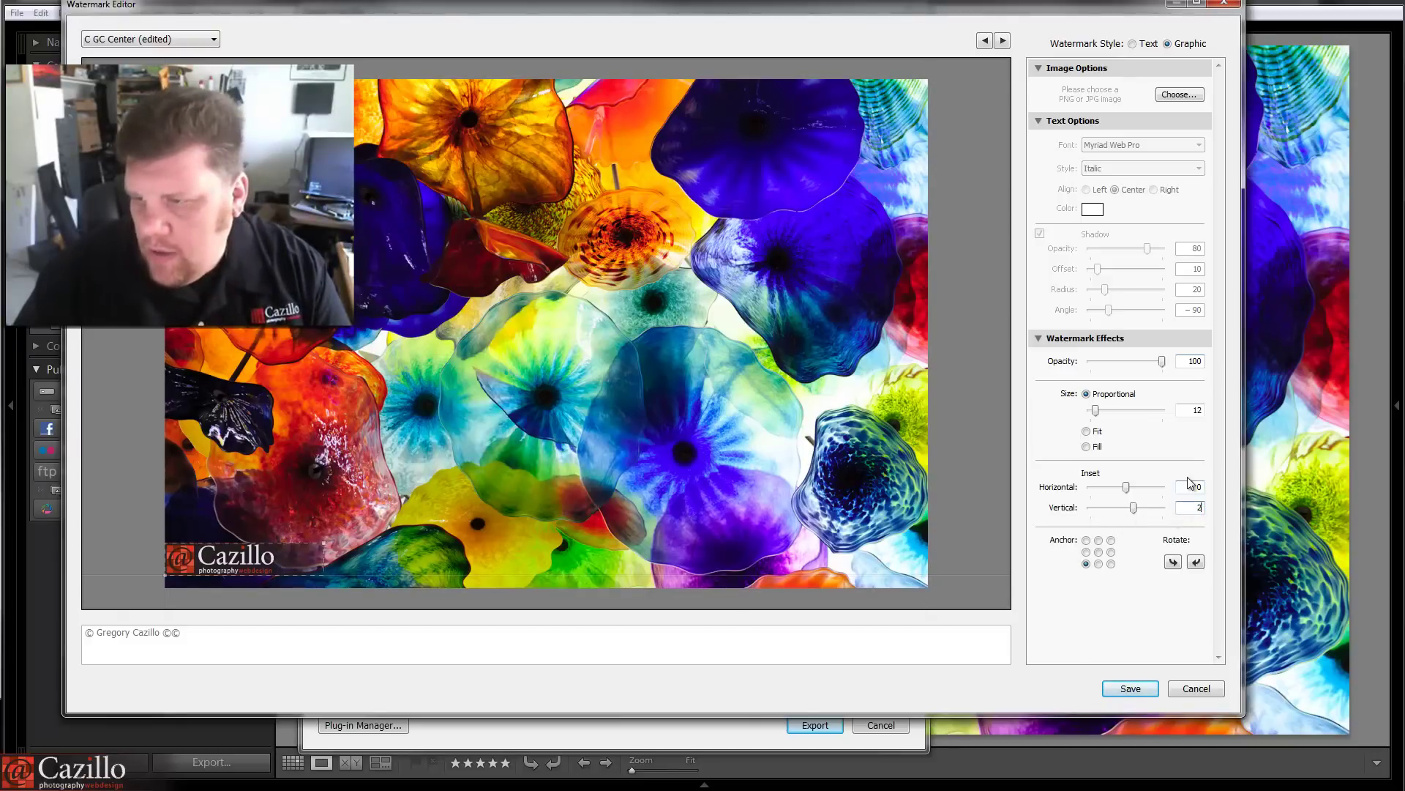
type("2")
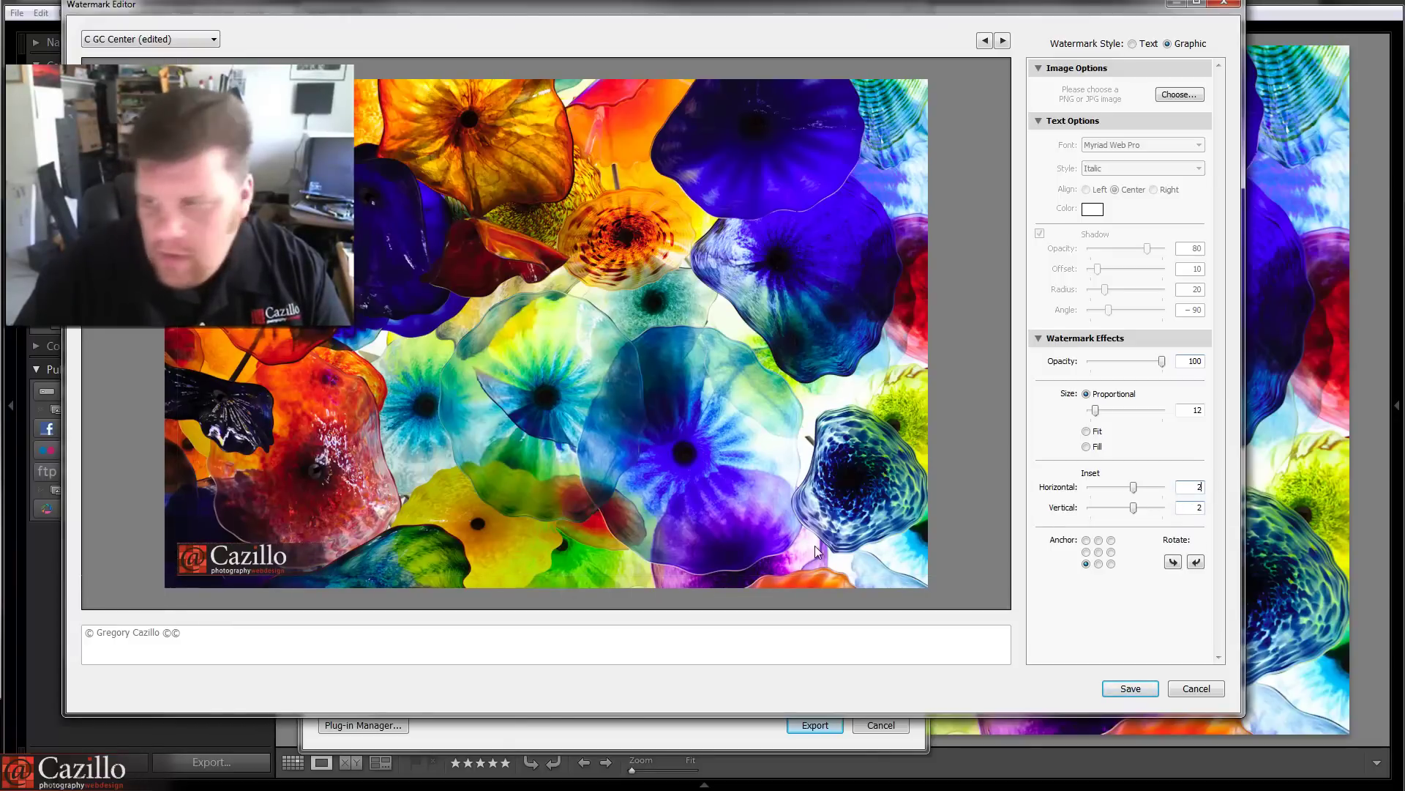
type("0")
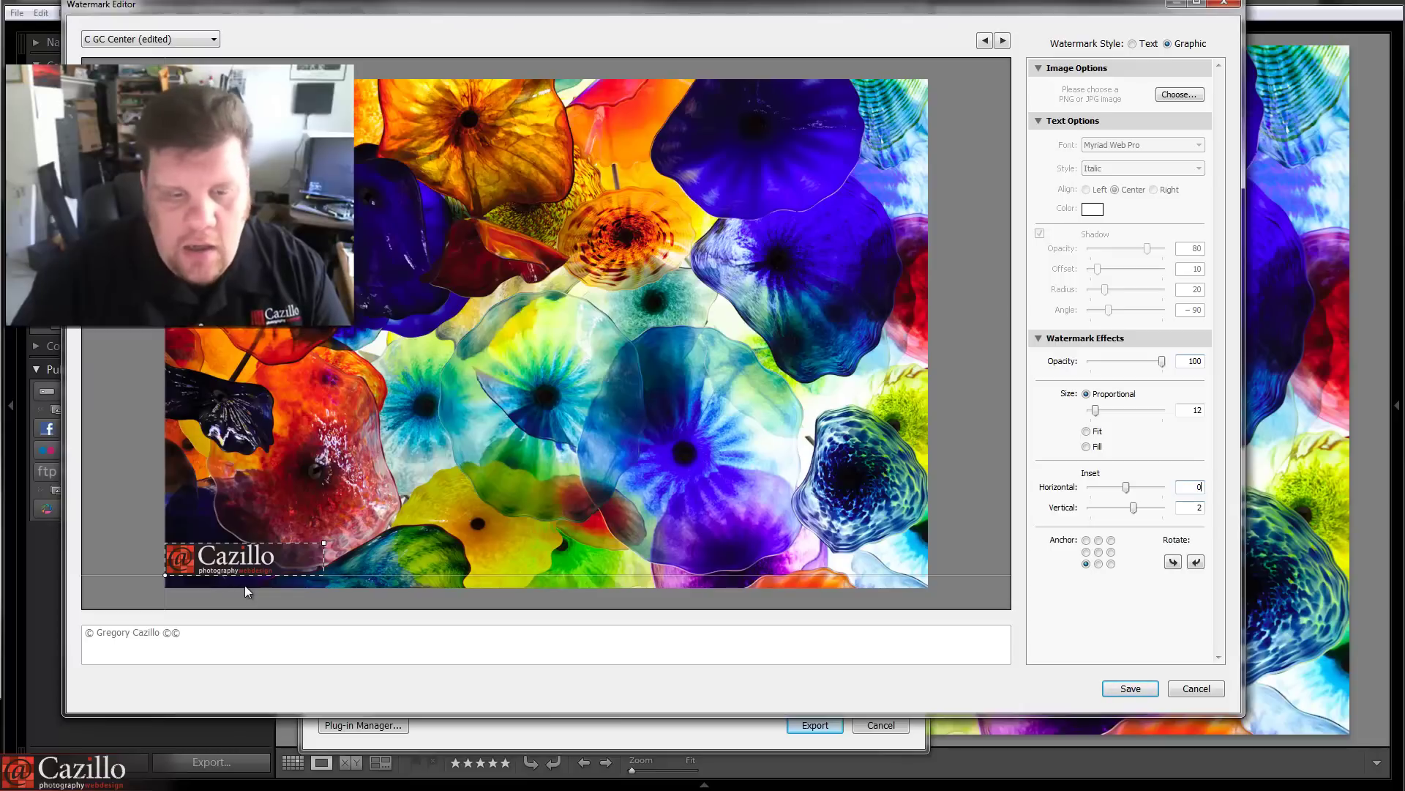
left_click(1206, 508)
type("1")
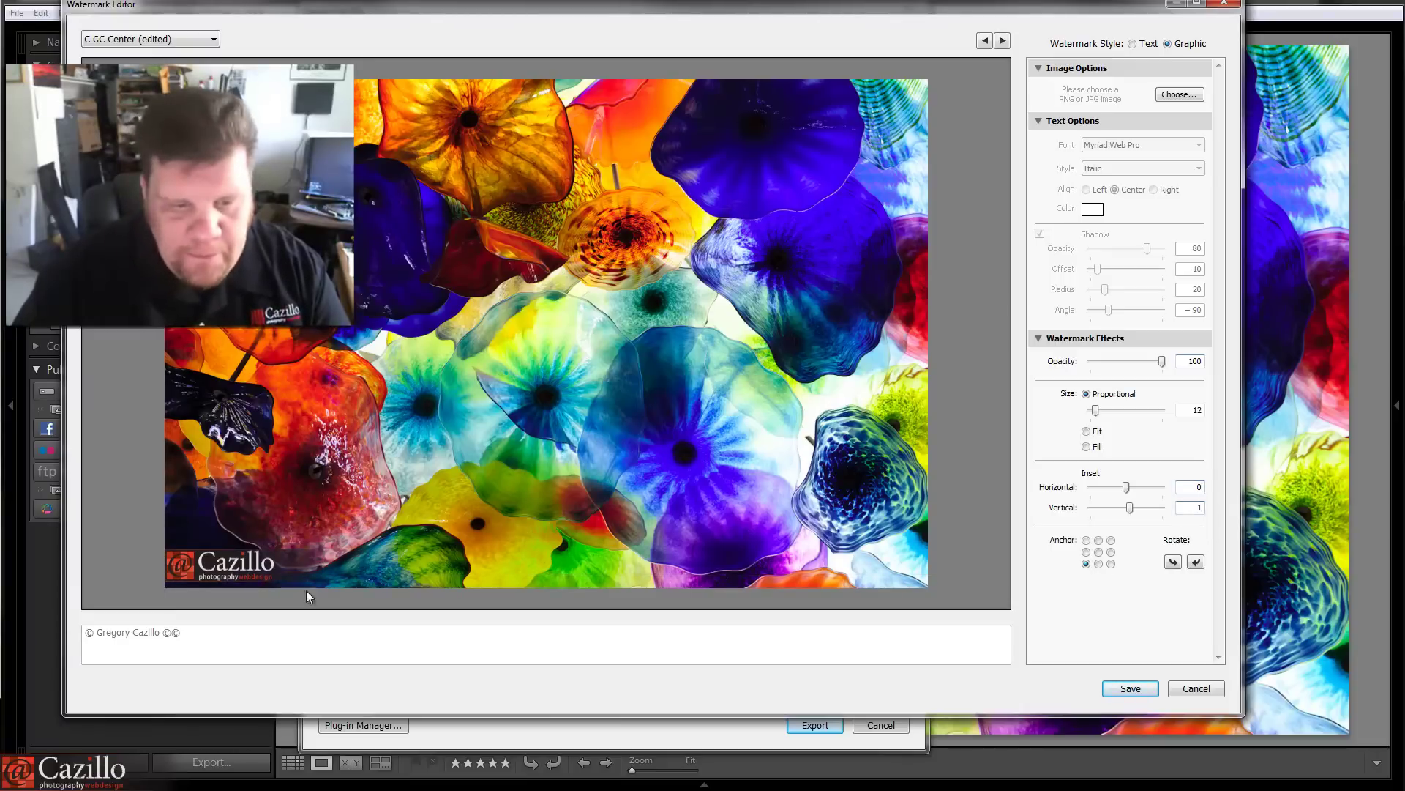
mouse_move(216, 586)
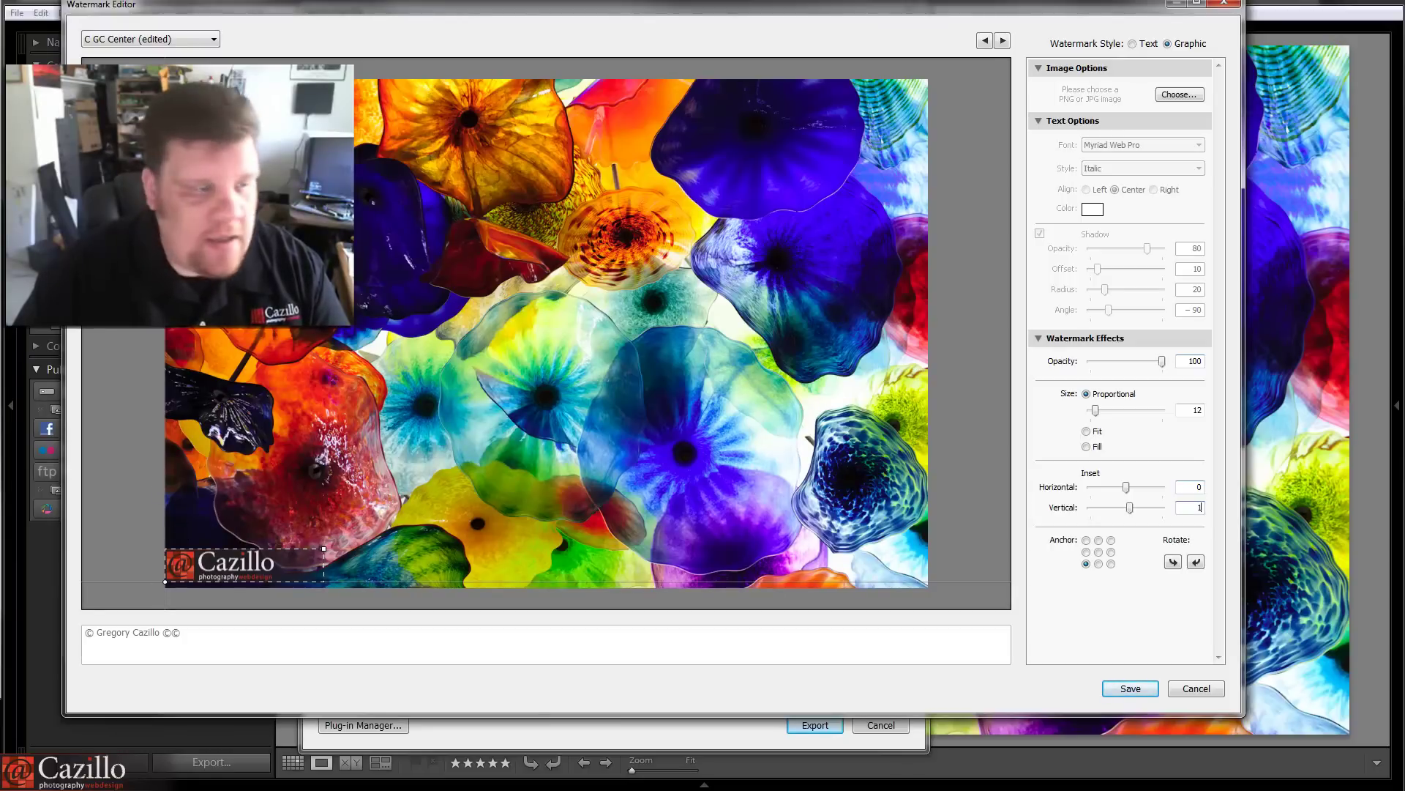
key("alt+Tab")
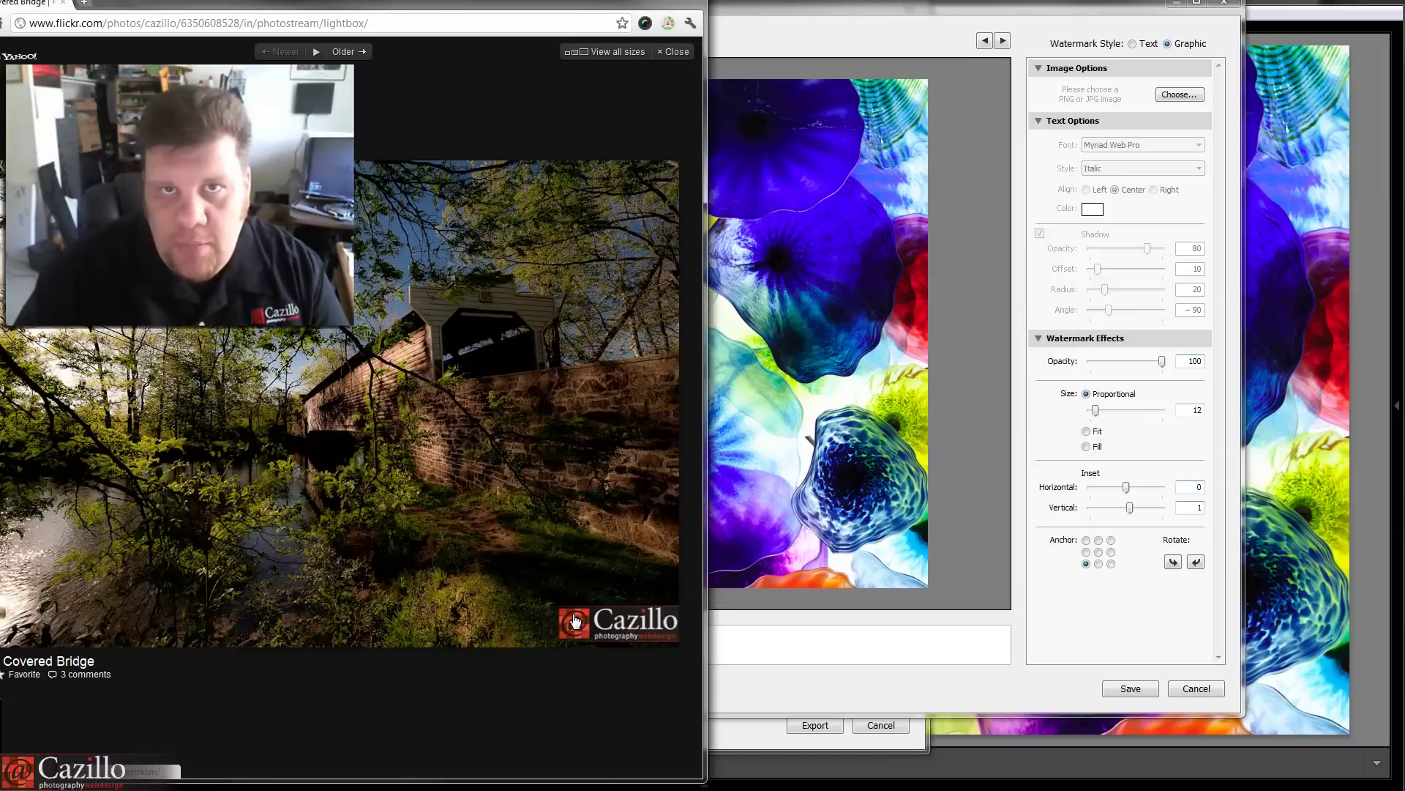
Switch from the Flickr window back to Lightroom's Watermark Editor.
key("alt+Tab")
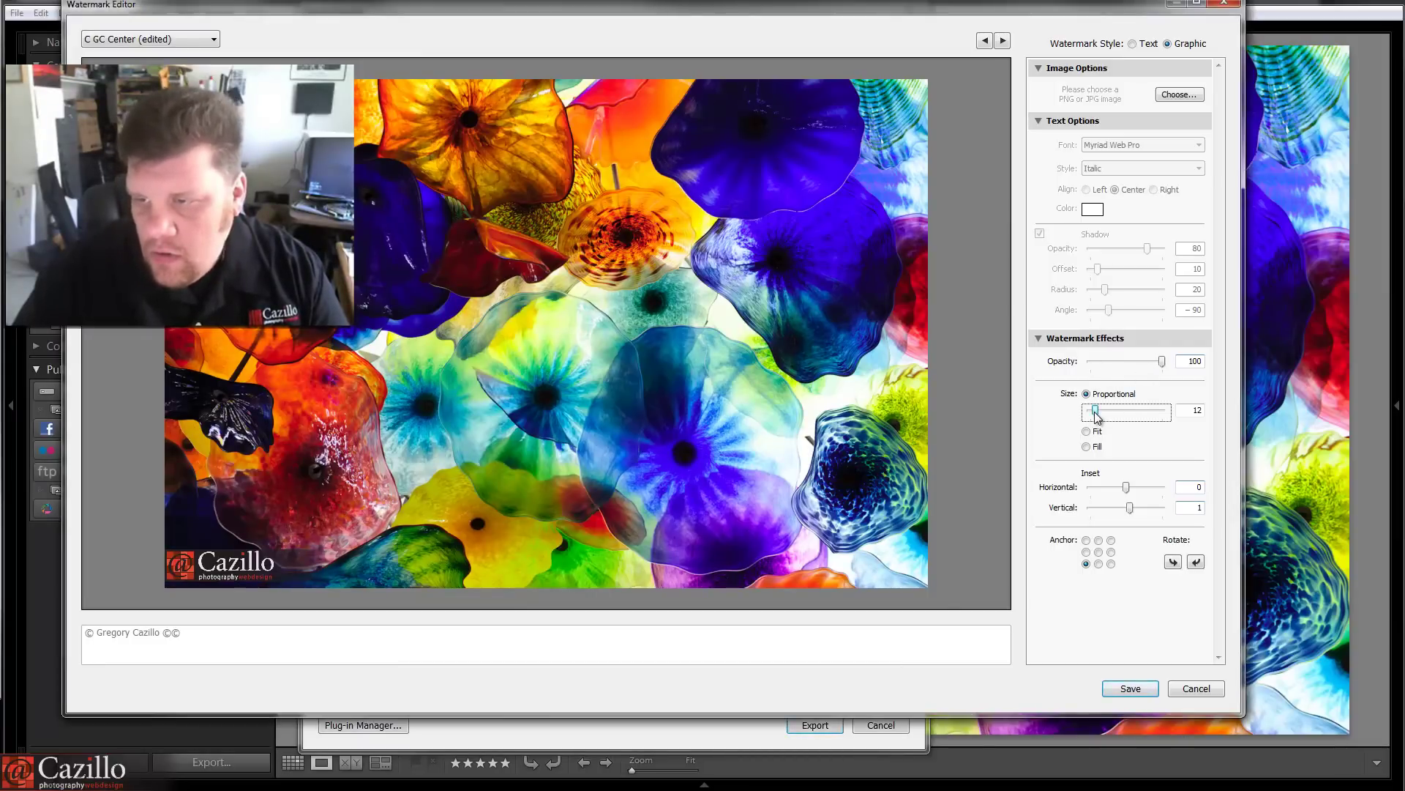
Set the Cazillo logo watermark size to 18 and preview it on the neighbouring photos.
mouse_move(1095, 410)
left_mouse_down()
mouse_move(1135, 411)
mouse_move(1070, 411)
mouse_move(1098, 410)
left_mouse_up()
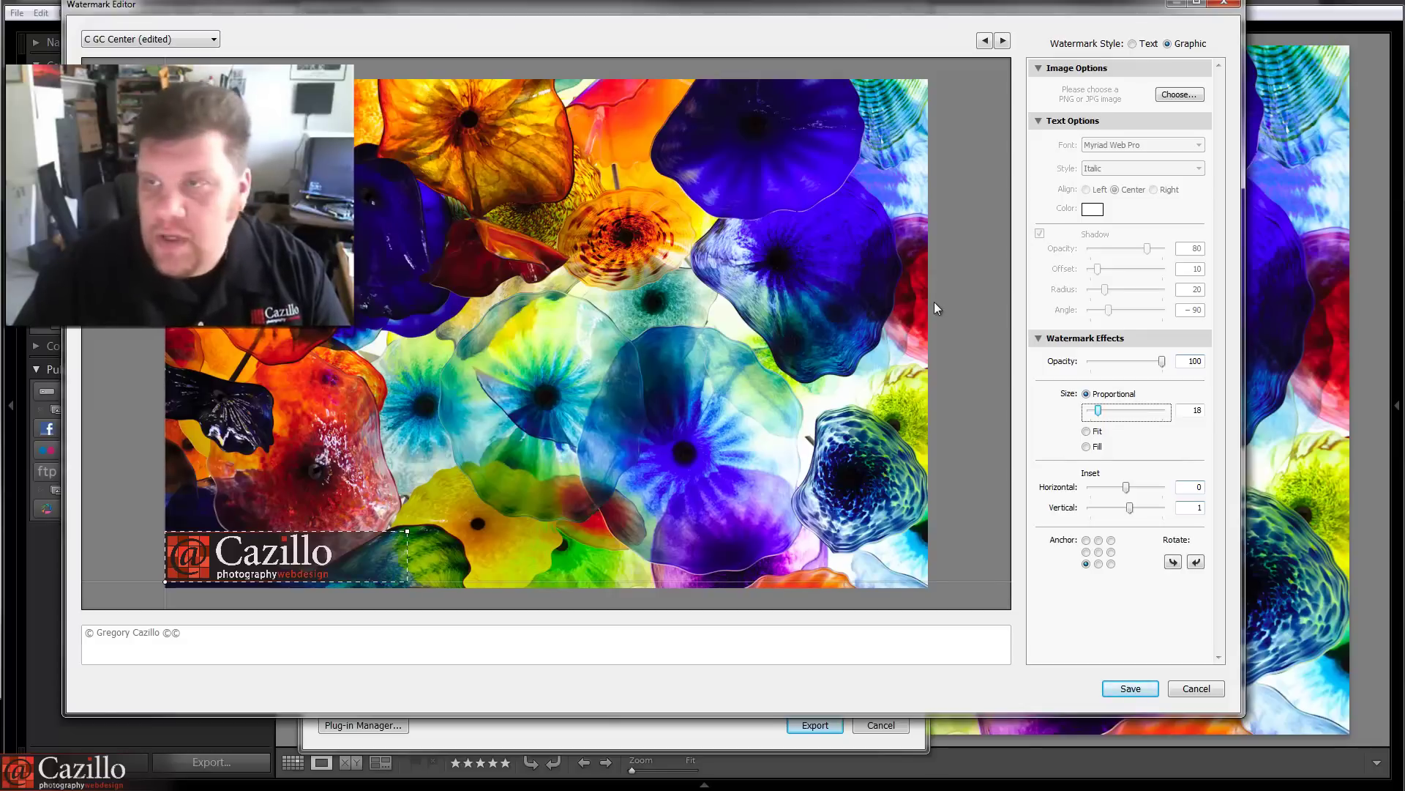
left_click(1003, 41)
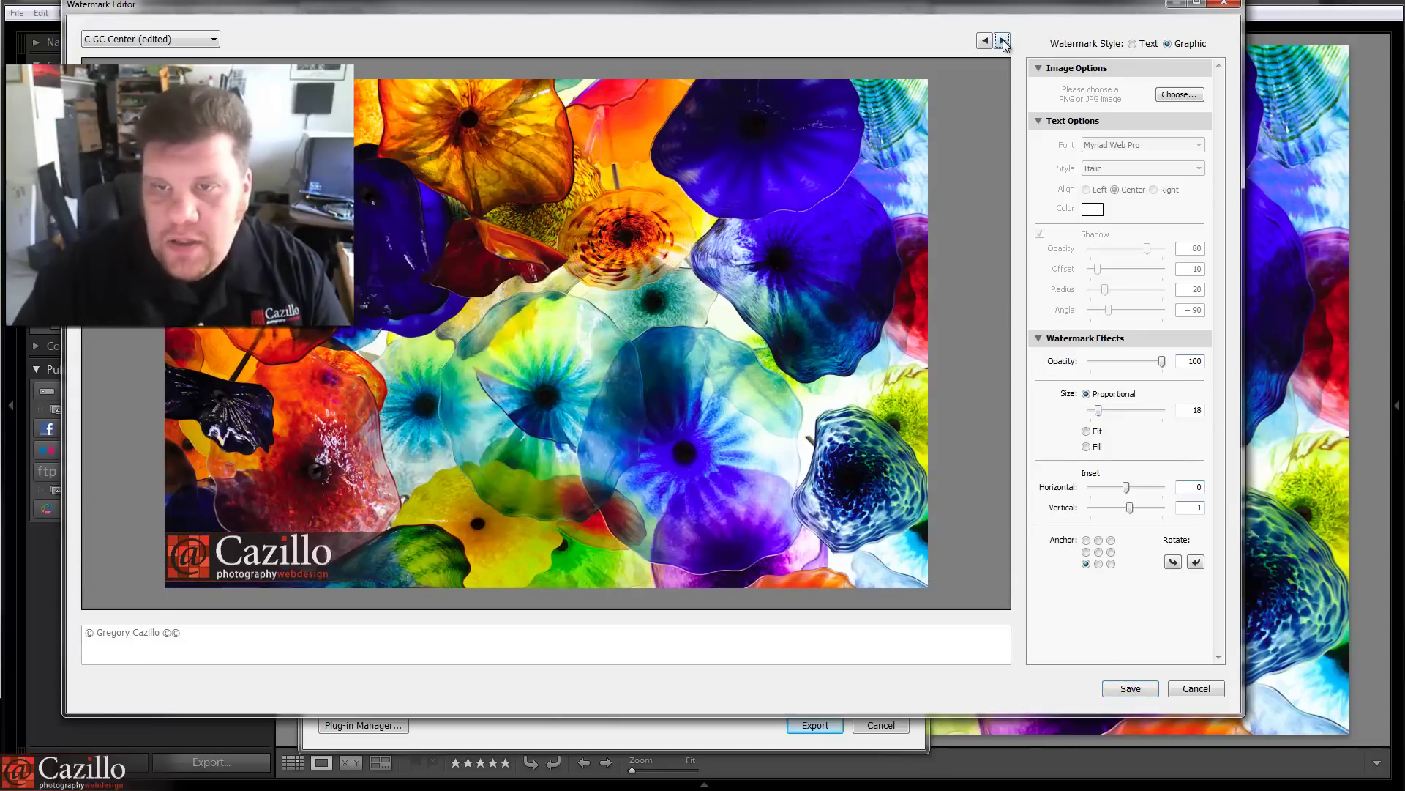
left_click(985, 41)
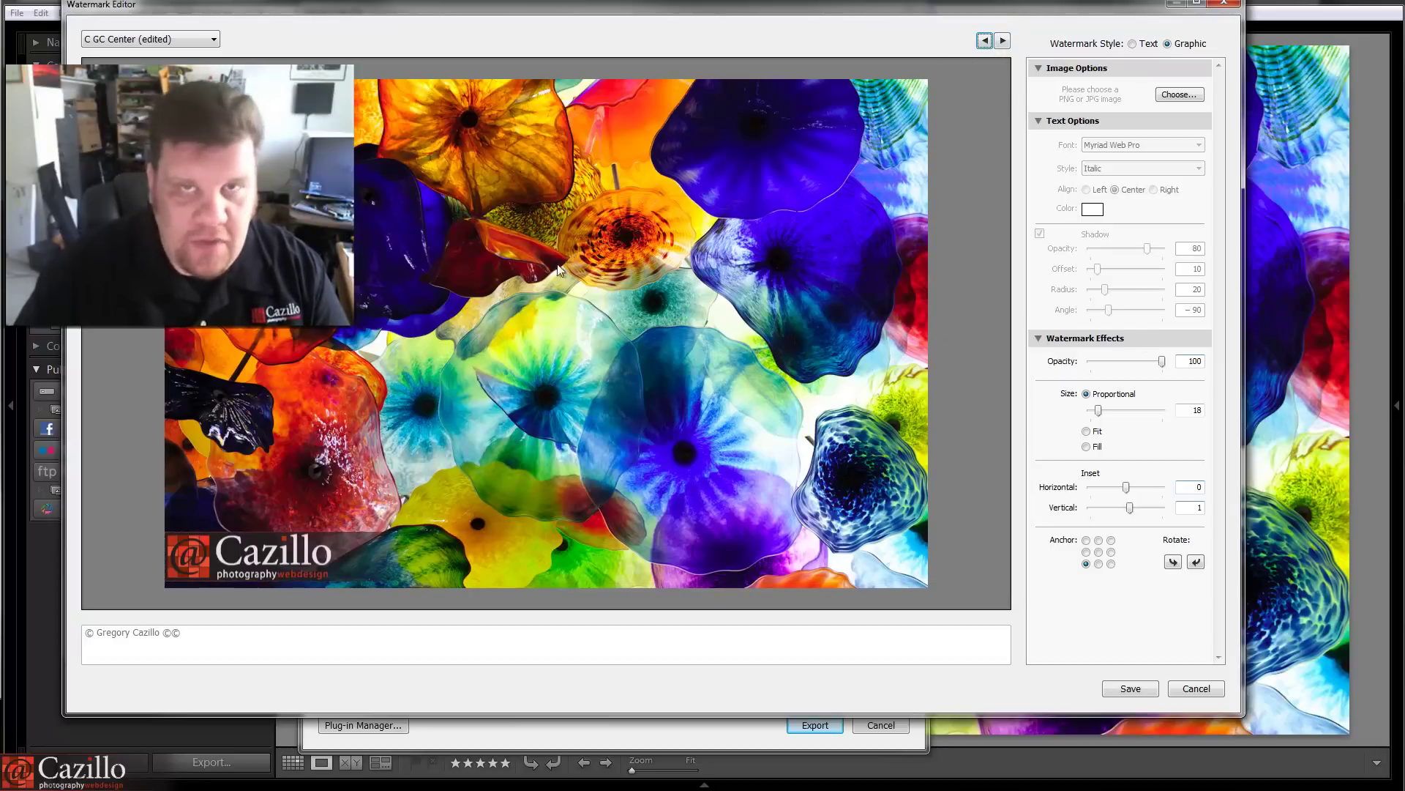
left_click(213, 40)
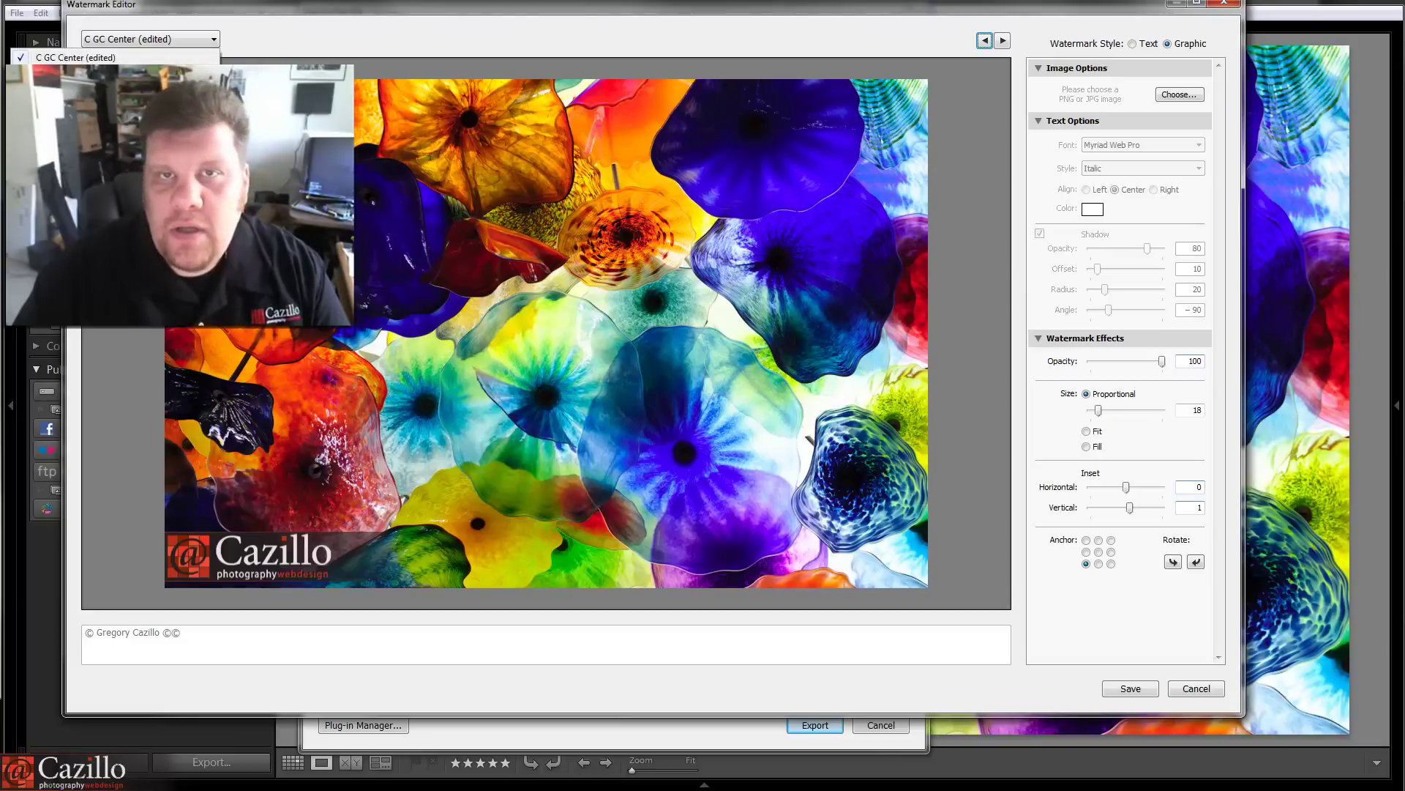
Dismiss the watermark preset list and cancel the Watermark Editor, keeping C GC Center selected.
left_click(316, 16)
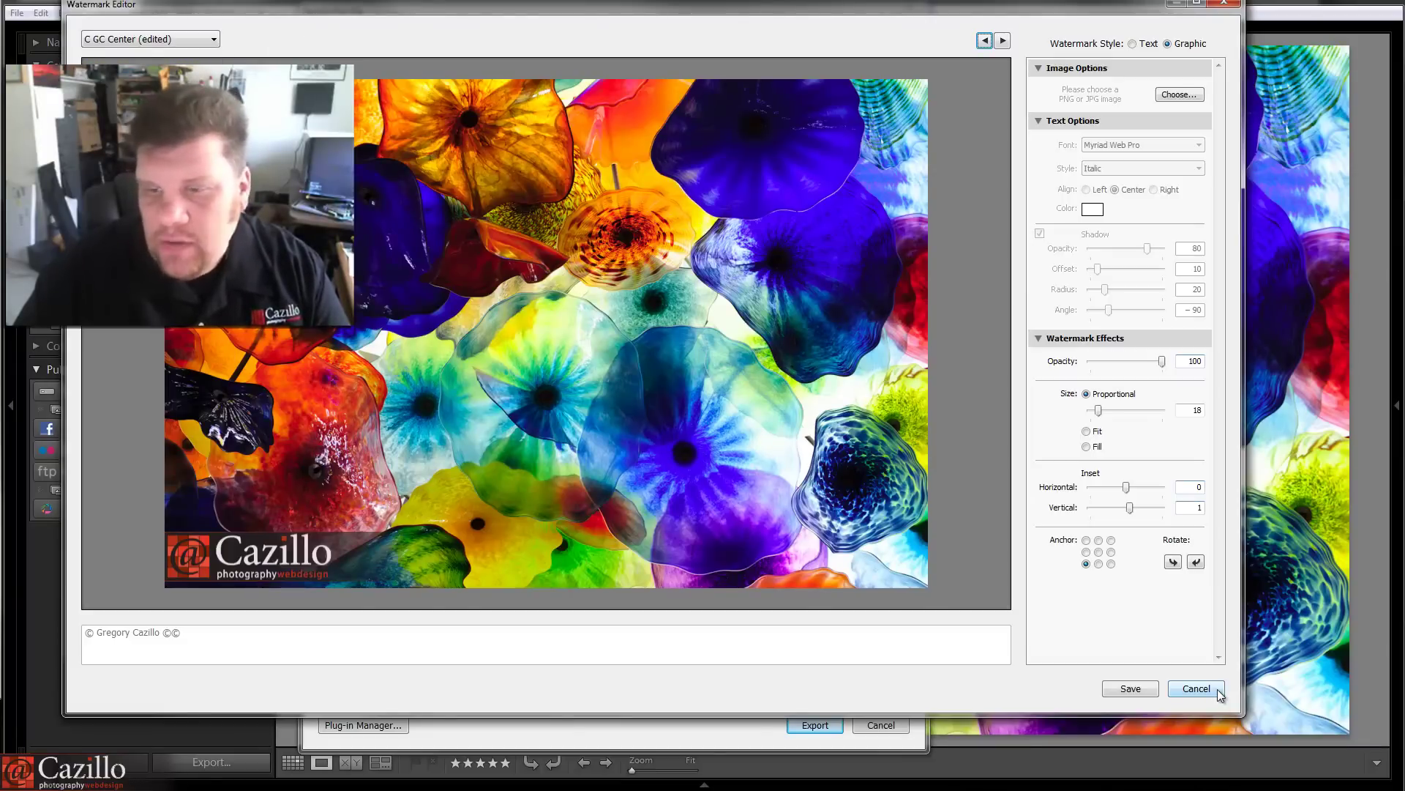
left_click(1196, 688)
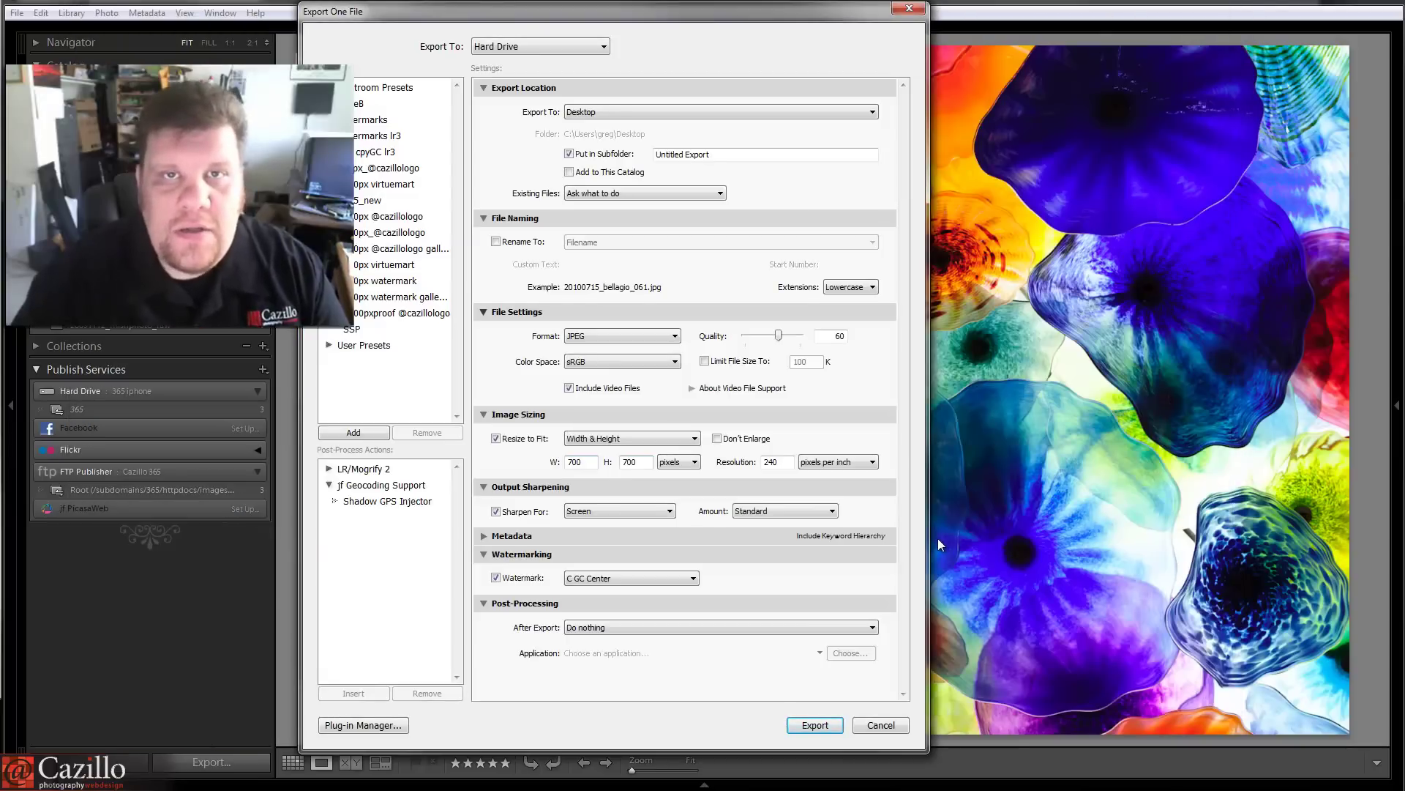